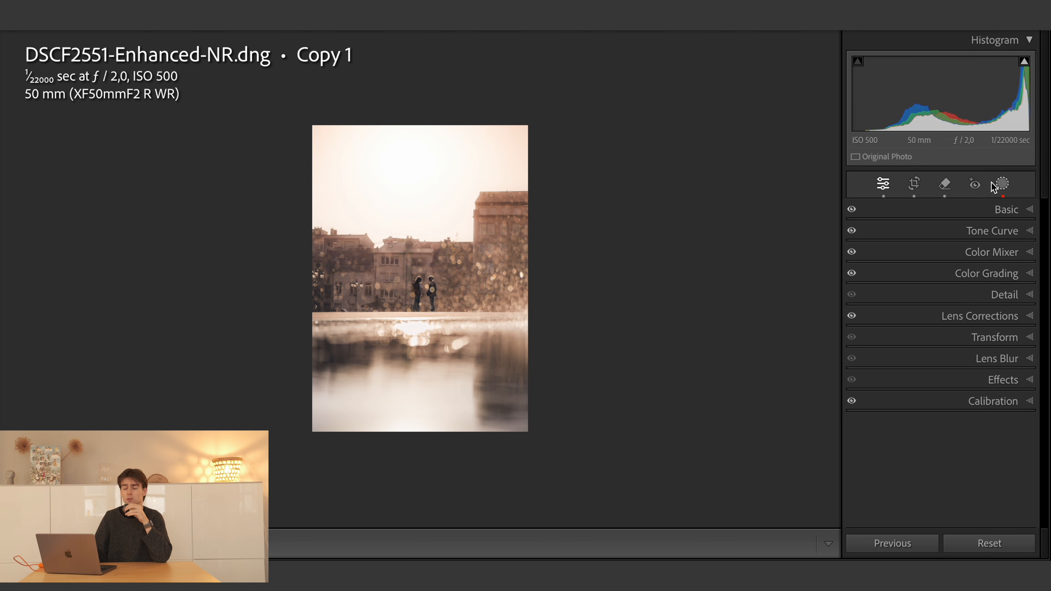
- Create an inverted radial gradient mask centred on the two people and set its exposure to −3,00
{"action": "left_click", "coordinate": [1003, 183]}
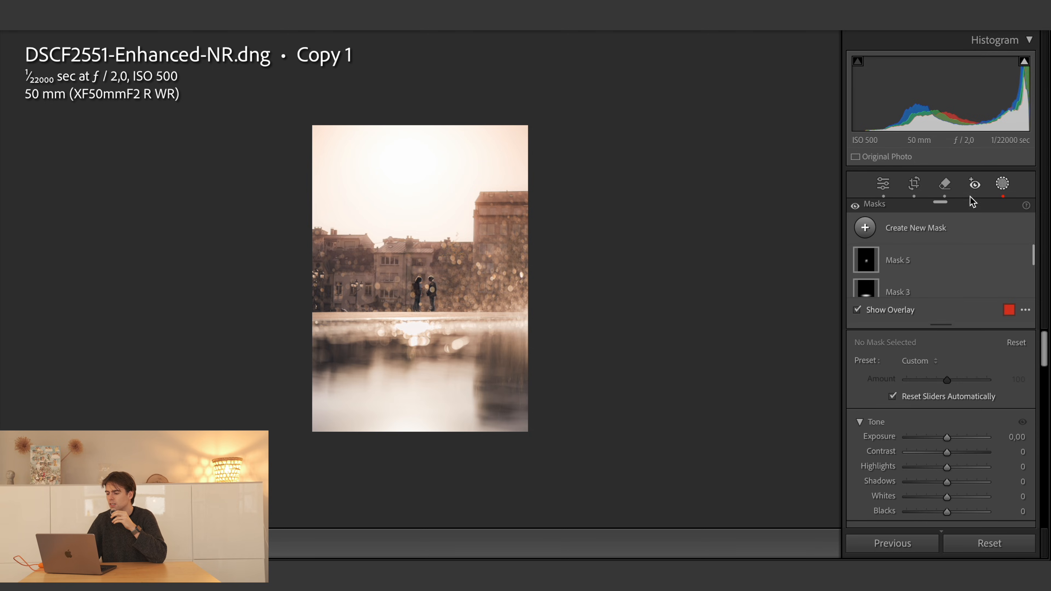
{"action": "left_click", "coordinate": [865, 227]}
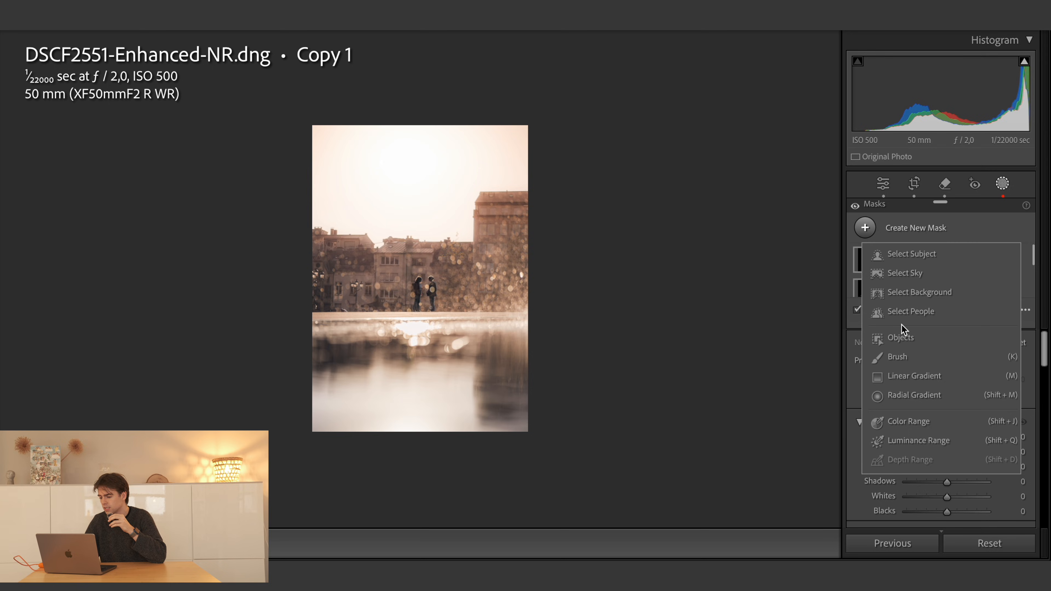
{"action": "left_click", "coordinate": [915, 396]}
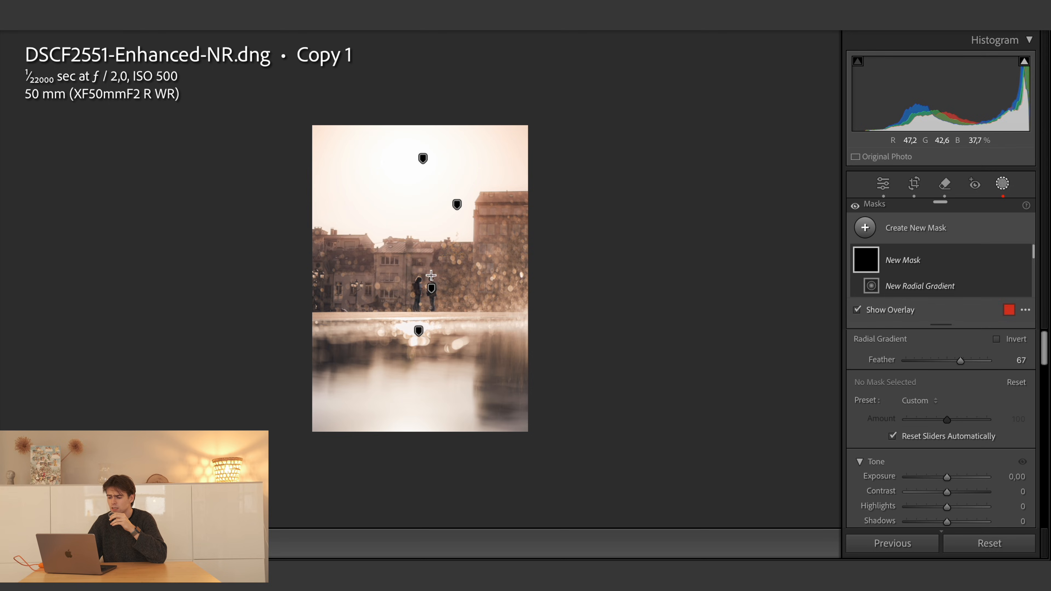
{"action": "left_click_drag", "start_coordinate": [419, 272], "coordinate": [614, 511]}
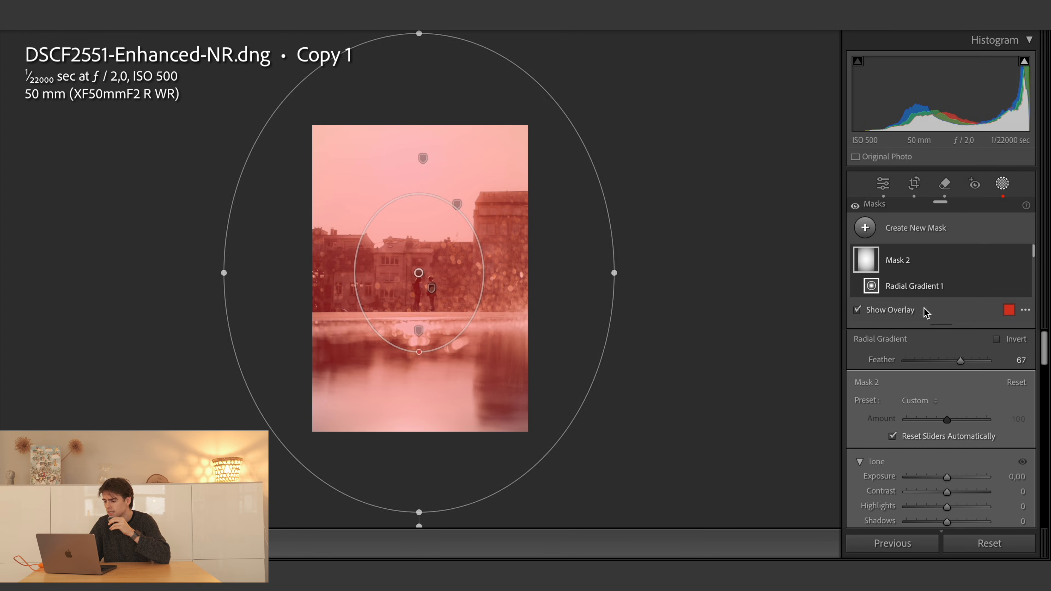
{"action": "left_click", "coordinate": [1010, 259]}
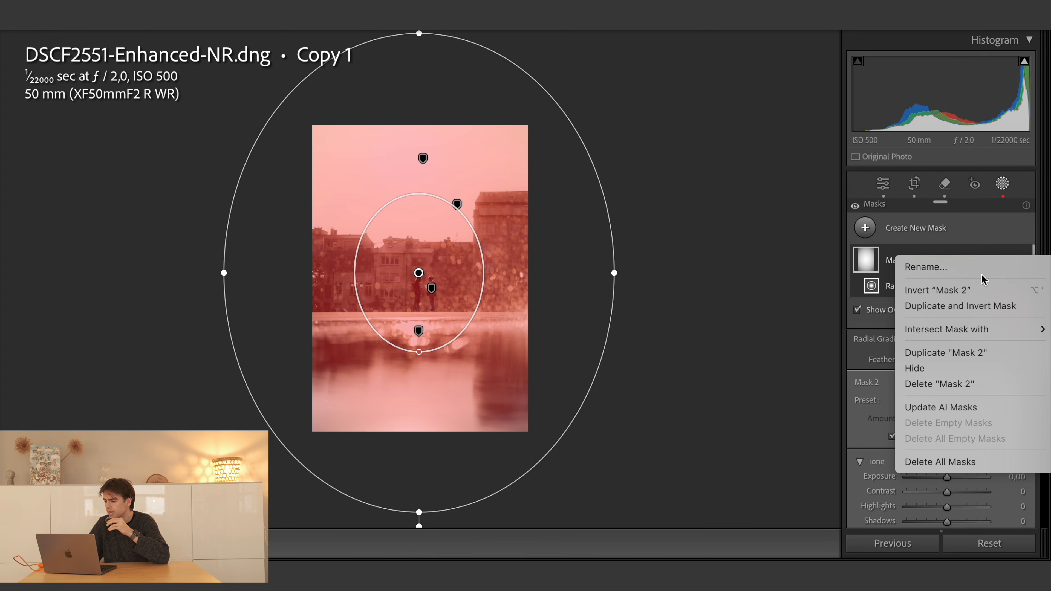
{"action": "left_click", "coordinate": [978, 291]}
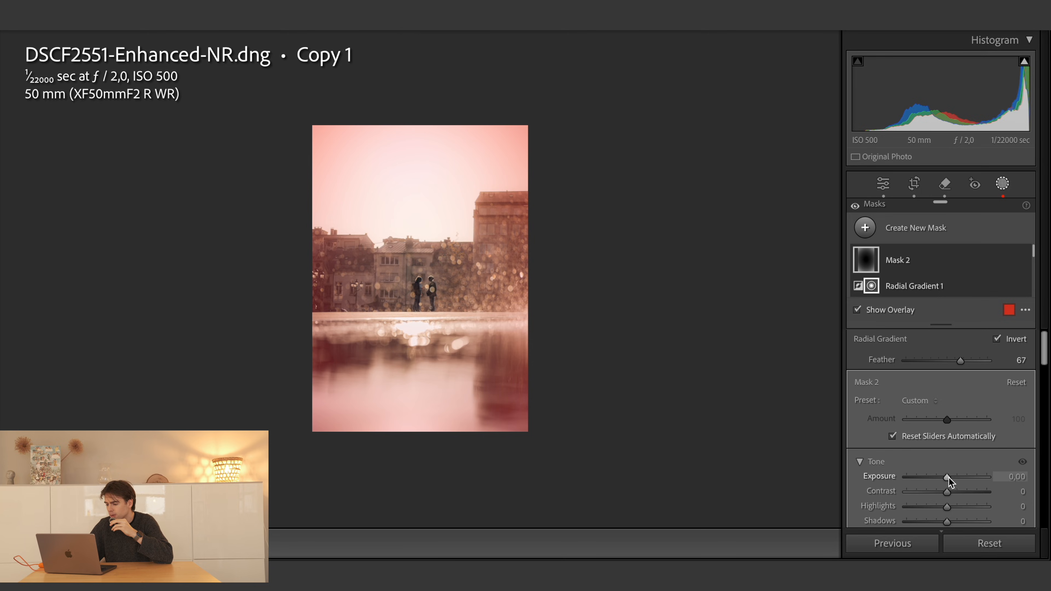
{"action": "left_click_drag", "start_coordinate": [948, 478], "coordinate": [918, 477]}
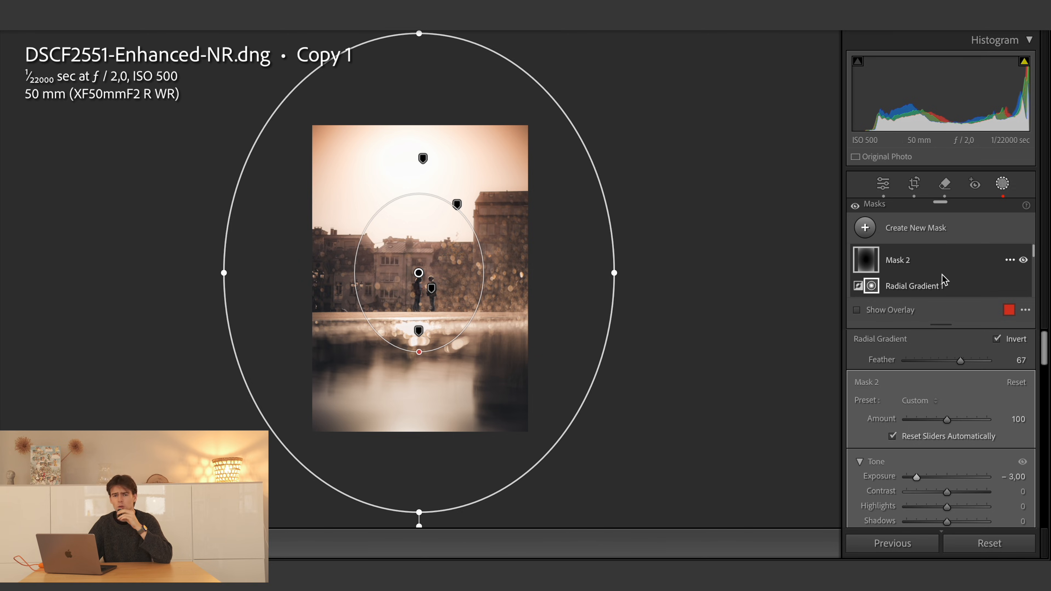
- Subtract the sky from Mask 2 with Select Sky and compare the photo with the mask hidden and shown
{"action": "scroll", "coordinate": [944, 281], "scroll_direction": "down", "scroll_amount": 2}
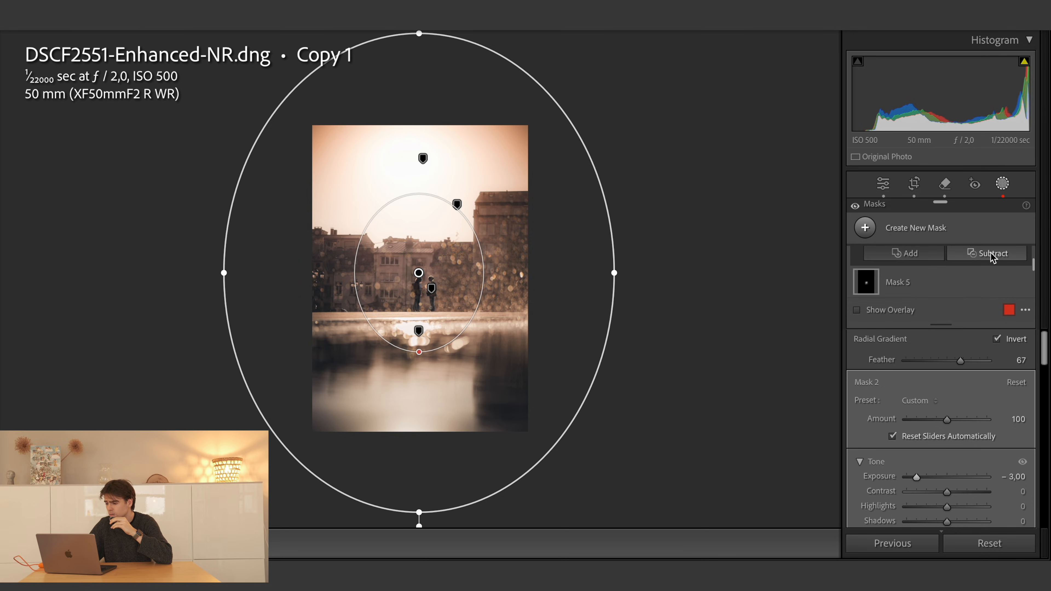
{"action": "scroll", "coordinate": [992, 258], "scroll_direction": "up", "scroll_amount": 1}
{"action": "left_click", "coordinate": [993, 278]}
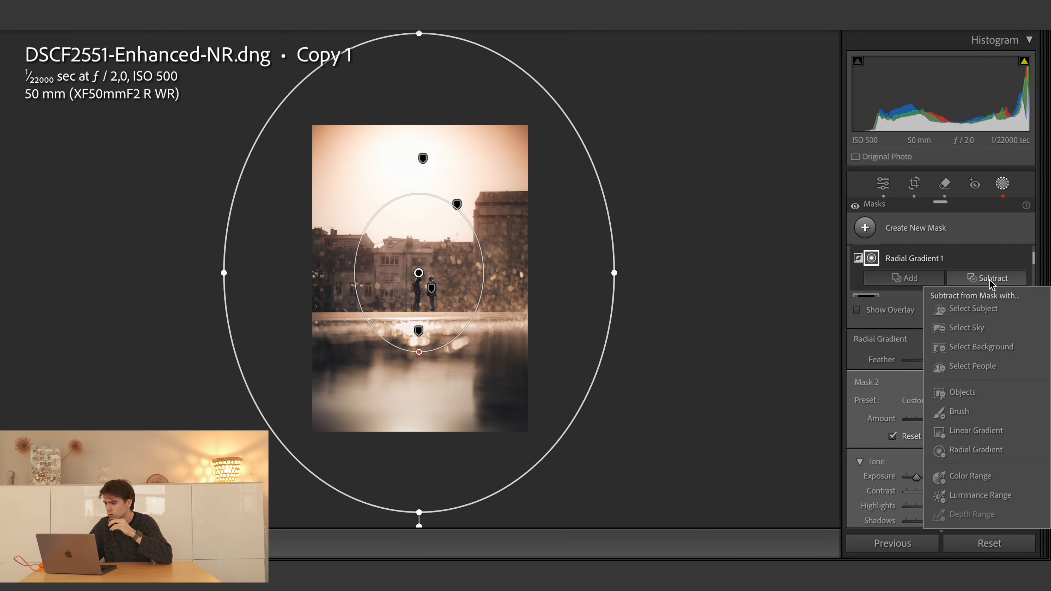
{"action": "left_click", "coordinate": [980, 330]}
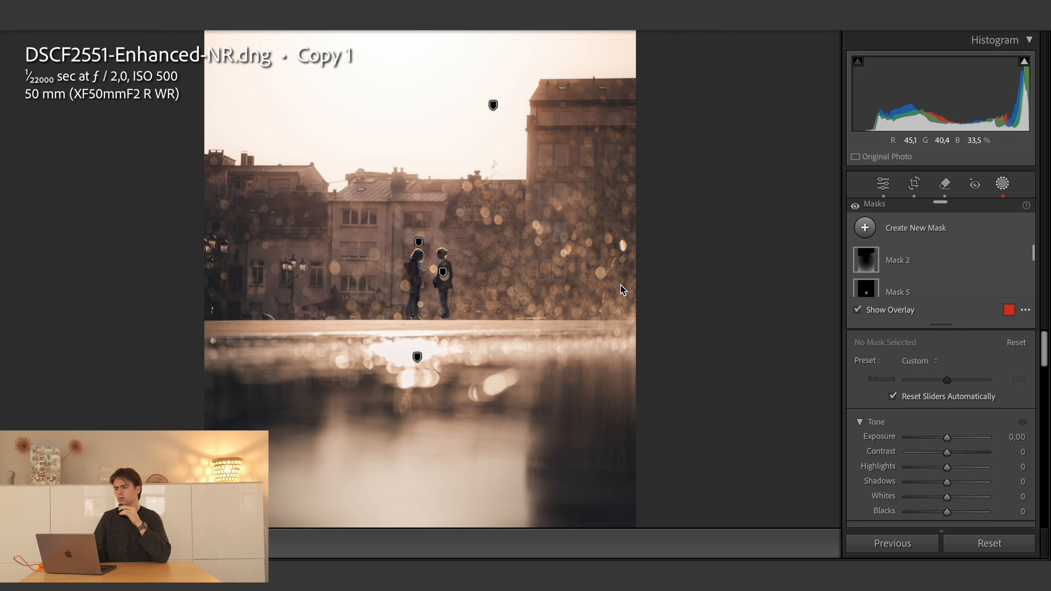
{"action": "mouse_move", "coordinate": [934, 267]}
{"action": "left_click", "coordinate": [1021, 258]}
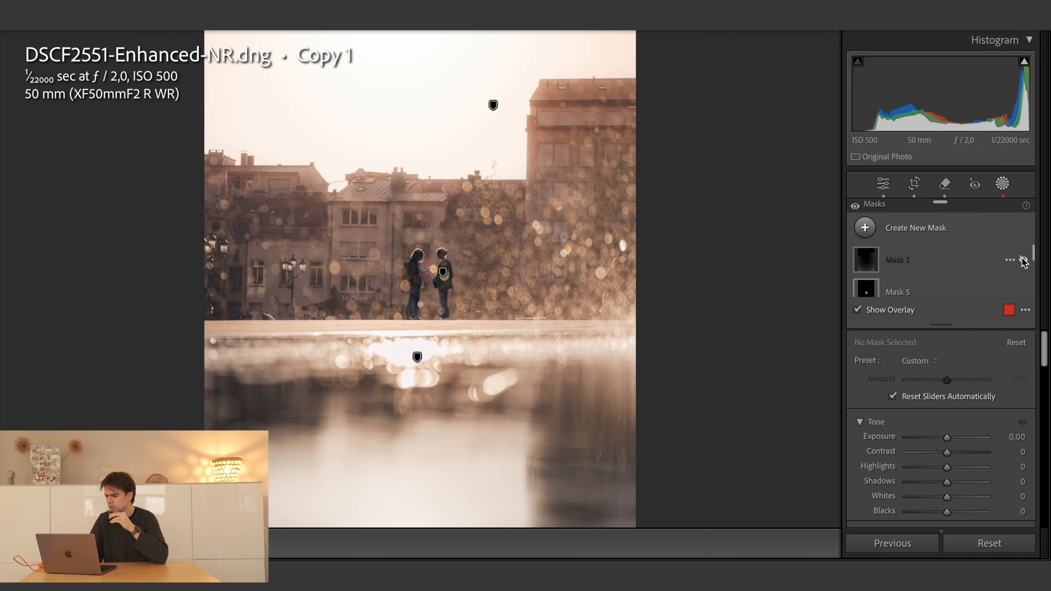
{"action": "left_click", "coordinate": [1023, 260]}
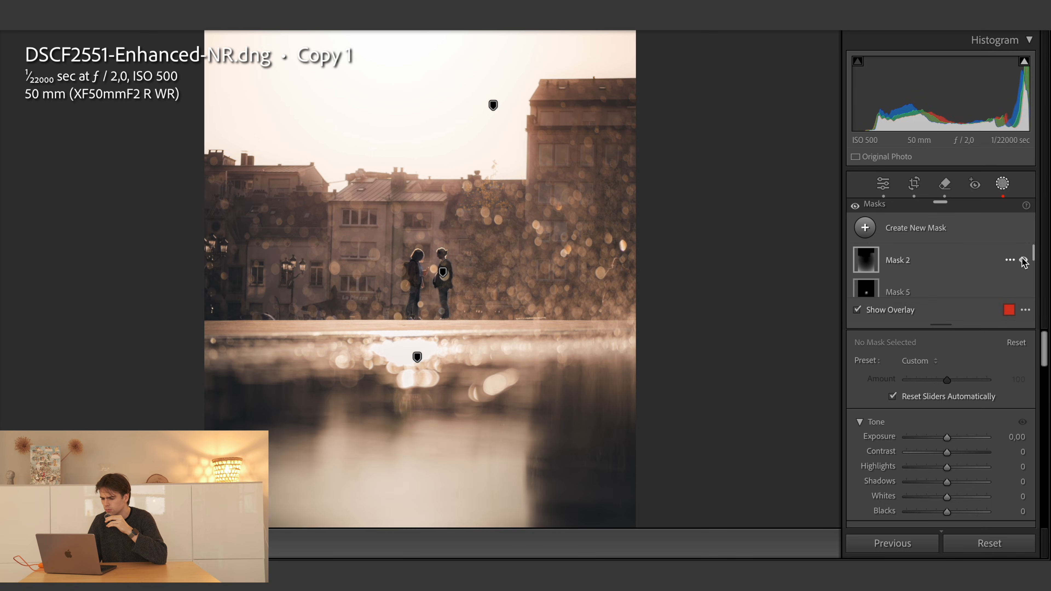
- Subtract a brush stroke from Mask 2 over the trees and tall building behind the couple
{"action": "left_click", "coordinate": [952, 265]}
{"action": "left_click", "coordinate": [989, 277]}
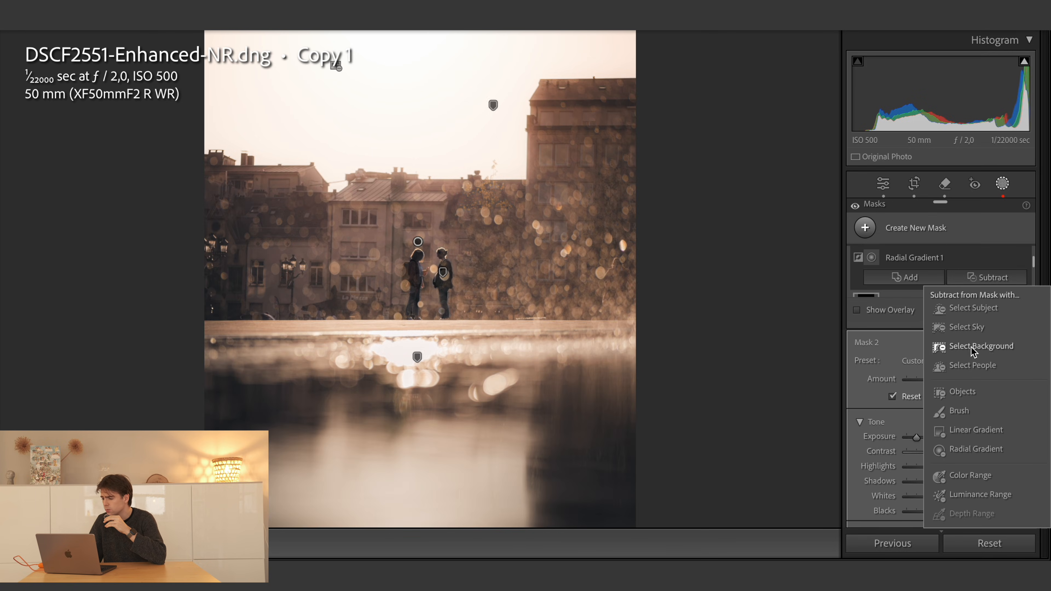
{"action": "left_click", "coordinate": [966, 408]}
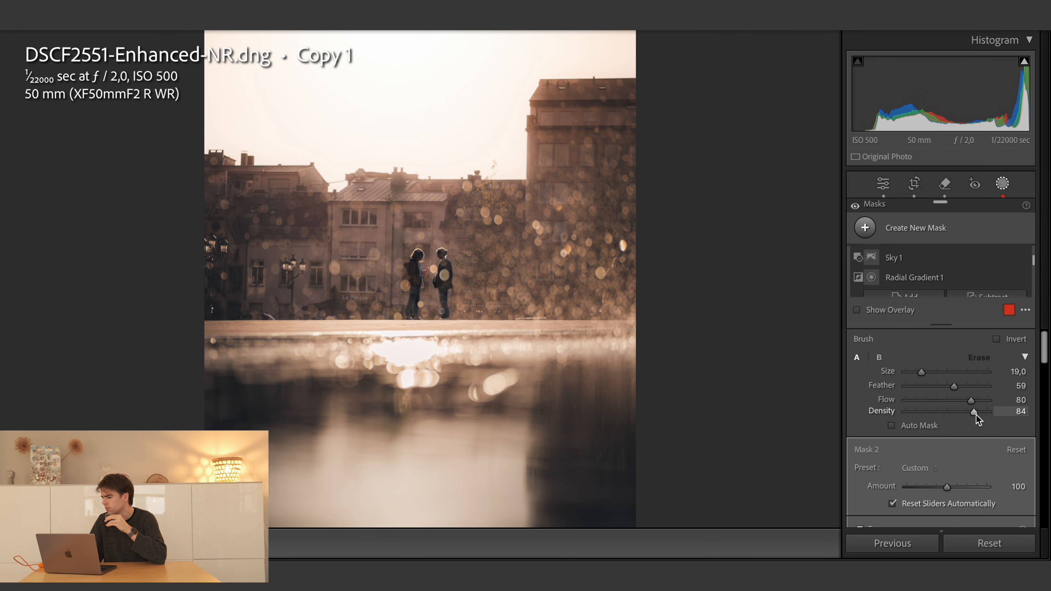
{"action": "mouse_move", "coordinate": [544, 232]}
{"action": "left_mouse_down"}
{"action": "mouse_move", "coordinate": [572, 191]}
{"action": "mouse_move", "coordinate": [510, 231]}
{"action": "mouse_move", "coordinate": [582, 235]}
{"action": "mouse_move", "coordinate": [453, 218]}
{"action": "mouse_move", "coordinate": [510, 261]}
{"action": "mouse_move", "coordinate": [480, 225]}
{"action": "mouse_move", "coordinate": [544, 277]}
{"action": "mouse_move", "coordinate": [509, 220]}
{"action": "mouse_move", "coordinate": [505, 253]}
{"action": "mouse_move", "coordinate": [579, 223]}
{"action": "mouse_move", "coordinate": [503, 258]}
{"action": "mouse_move", "coordinate": [591, 249]}
{"action": "mouse_move", "coordinate": [549, 217]}
{"action": "mouse_move", "coordinate": [595, 186]}
{"action": "mouse_move", "coordinate": [575, 117]}
{"action": "mouse_move", "coordinate": [618, 177]}
{"action": "mouse_move", "coordinate": [603, 168]}
{"action": "mouse_move", "coordinate": [612, 266]}
{"action": "mouse_move", "coordinate": [535, 271]}
{"action": "mouse_move", "coordinate": [596, 300]}
{"action": "mouse_move", "coordinate": [503, 287]}
{"action": "mouse_move", "coordinate": [606, 285]}
{"action": "mouse_move", "coordinate": [442, 283]}
{"action": "mouse_move", "coordinate": [553, 304]}
{"action": "mouse_move", "coordinate": [486, 232]}
{"action": "mouse_move", "coordinate": [533, 240]}
{"action": "mouse_move", "coordinate": [454, 214]}
{"action": "mouse_move", "coordinate": [553, 227]}
{"action": "left_mouse_up"}
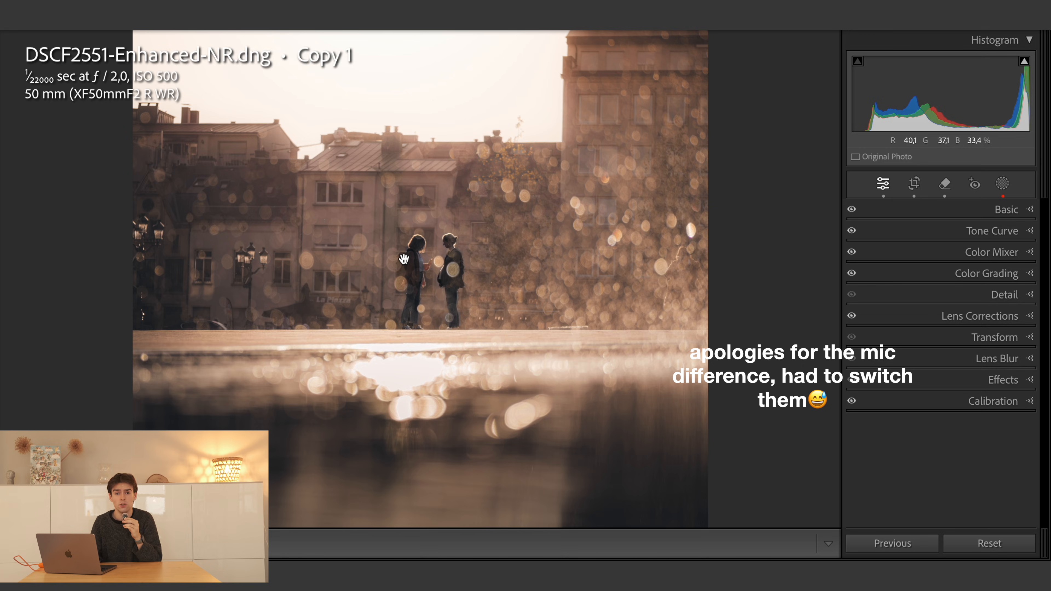
{"action": "left_click", "coordinate": [404, 259]}
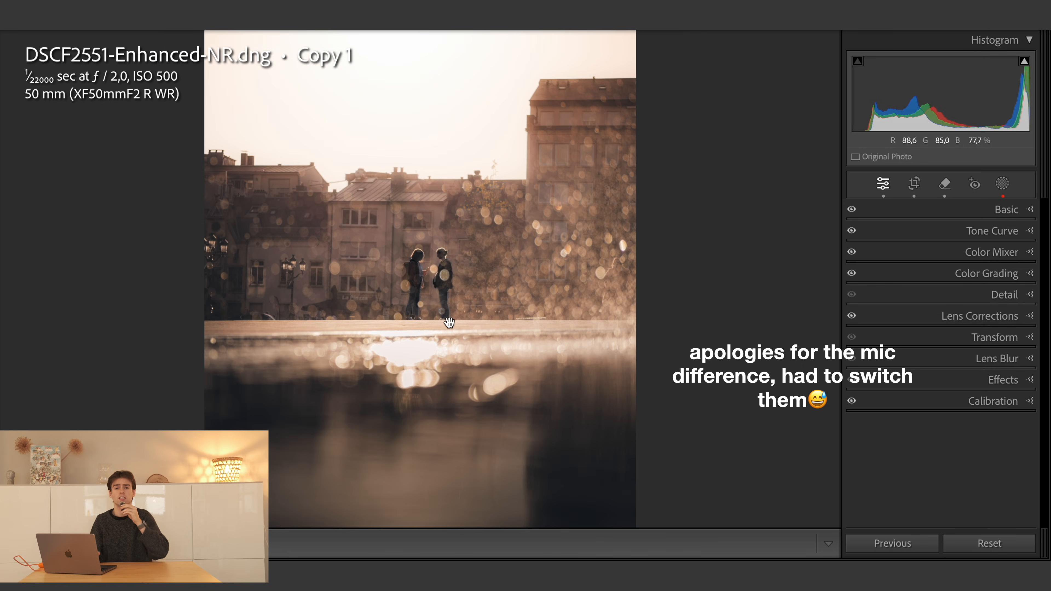
{"action": "key", "text": "super+minus"}
{"action": "key", "text": "super+equal"}
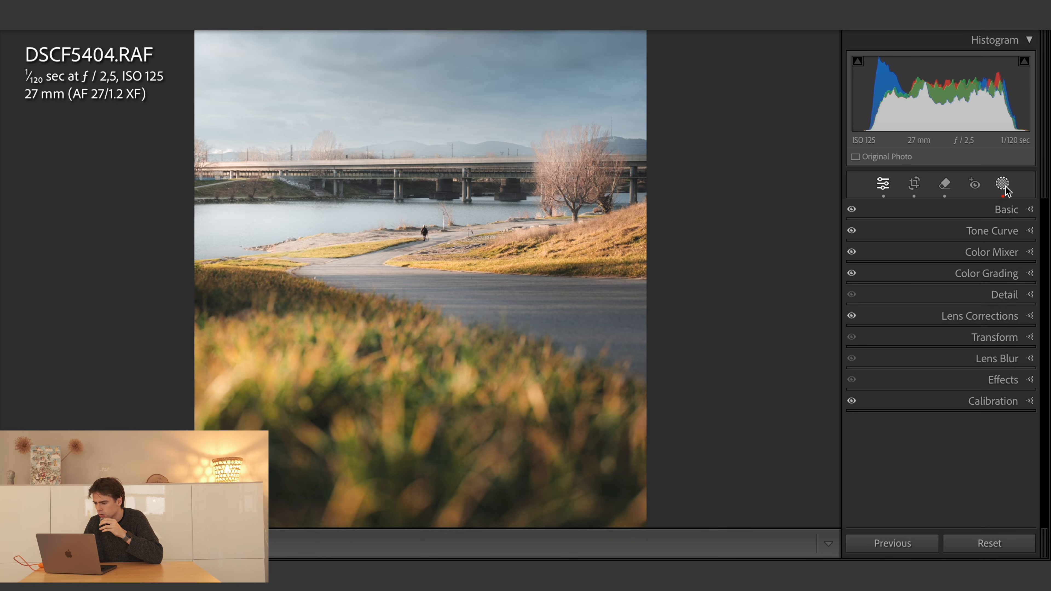
- Create an inverted radial gradient mask centred just below the walking figure in the river photo and set its exposure to −2,39
{"action": "left_click", "coordinate": [1003, 183]}
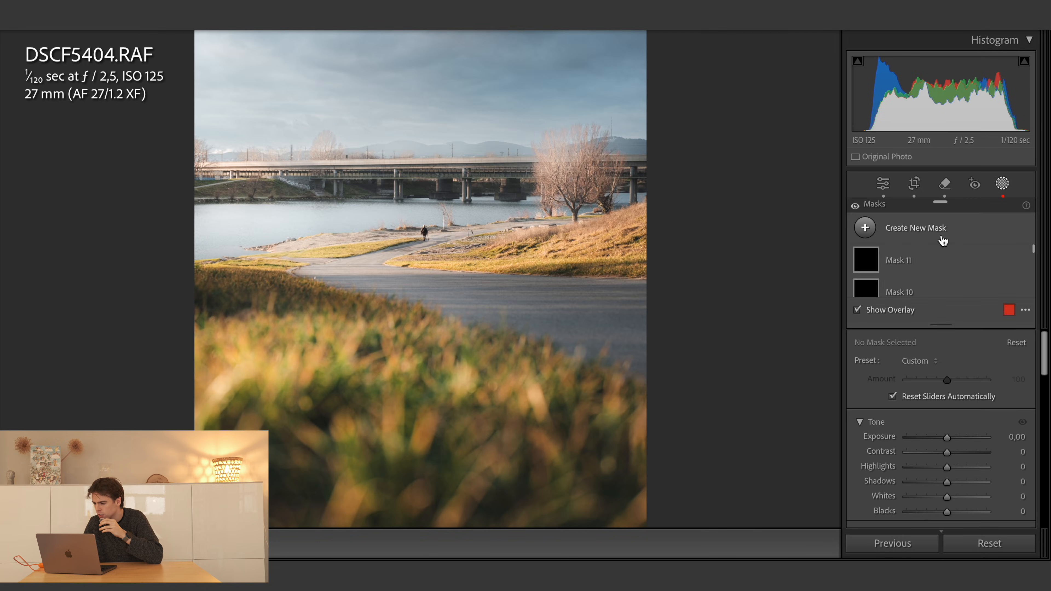
{"action": "left_click", "coordinate": [873, 232]}
{"action": "left_click", "coordinate": [904, 395]}
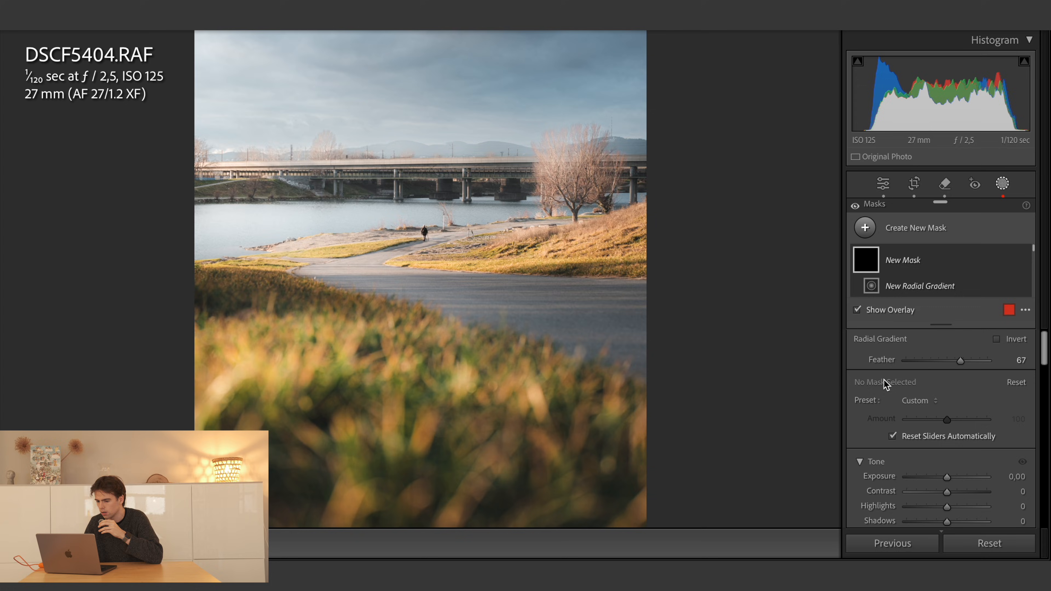
{"action": "left_click_drag", "start_coordinate": [422, 278], "coordinate": [625, 510]}
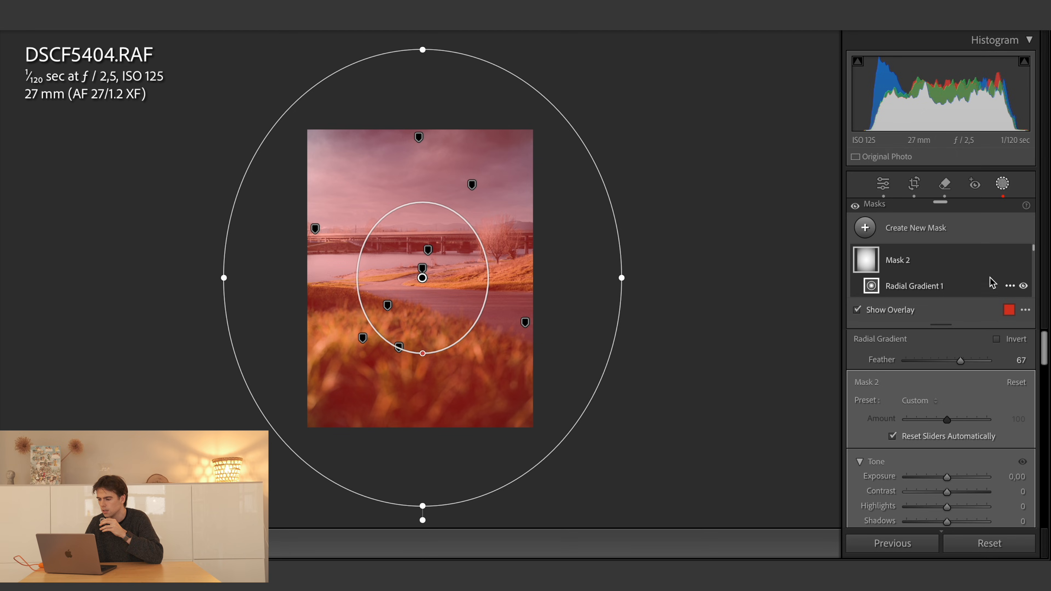
{"action": "left_click", "coordinate": [1010, 259]}
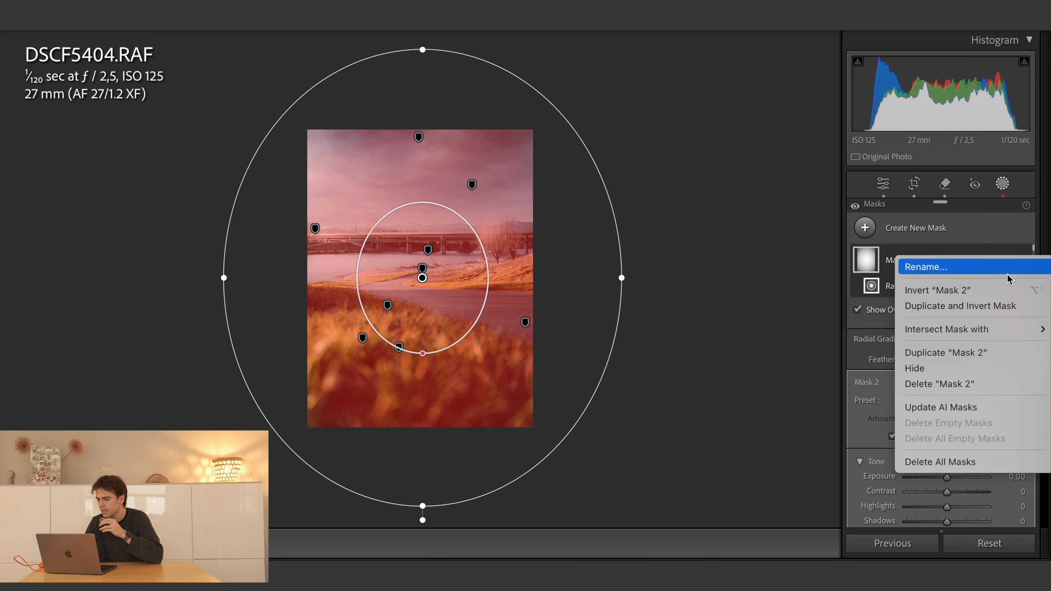
{"action": "left_click", "coordinate": [988, 295]}
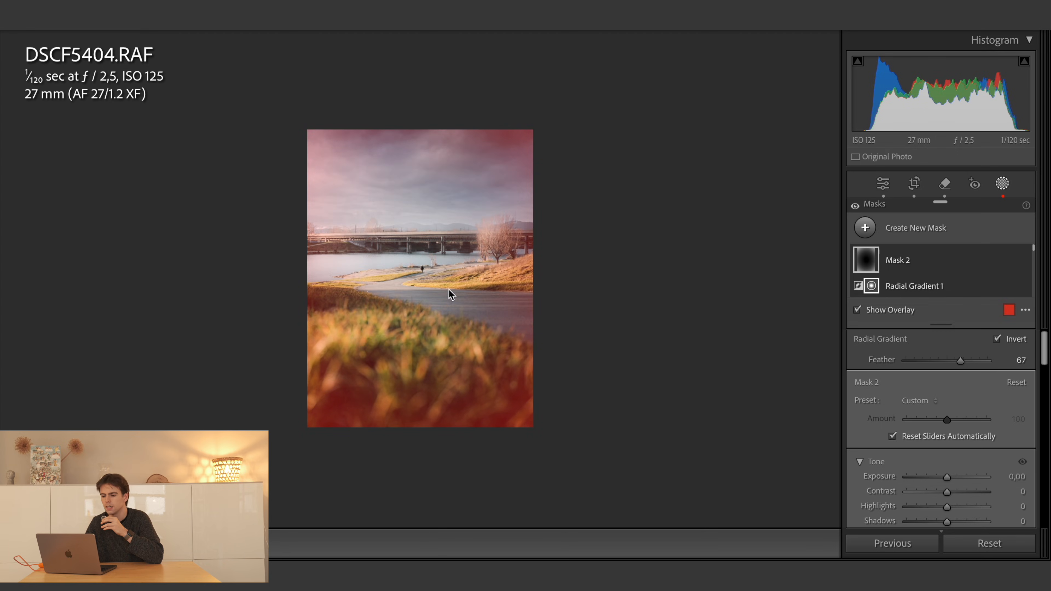
{"action": "left_click_drag", "start_coordinate": [950, 478], "coordinate": [923, 478]}
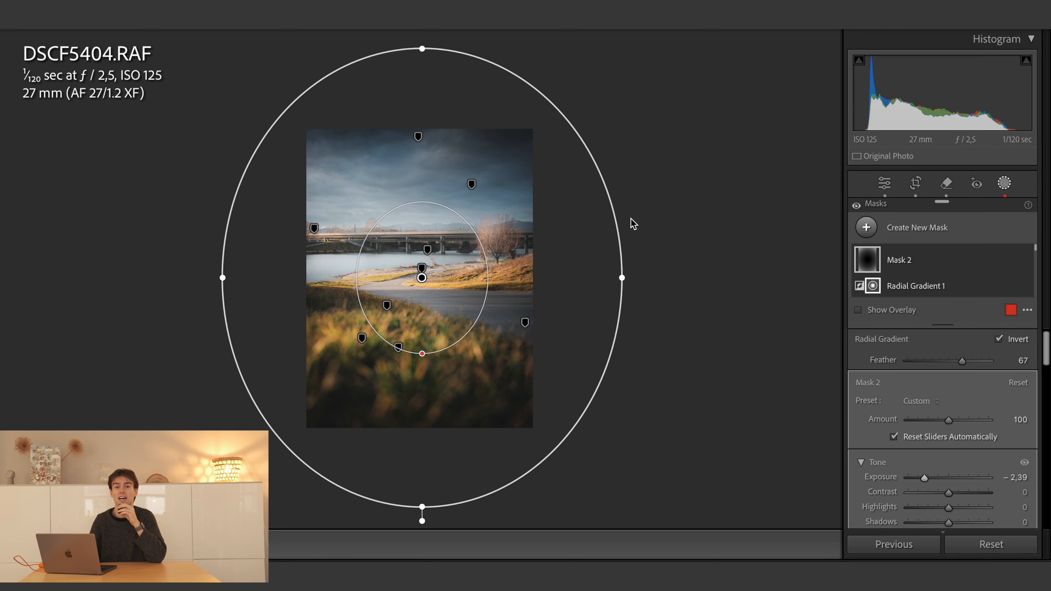
- Reshape the radial gradient into a wide ellipse centred on the photo's left edge and compare the photo with Mask 2 hidden and shown
{"action": "mouse_move", "coordinate": [423, 290]}
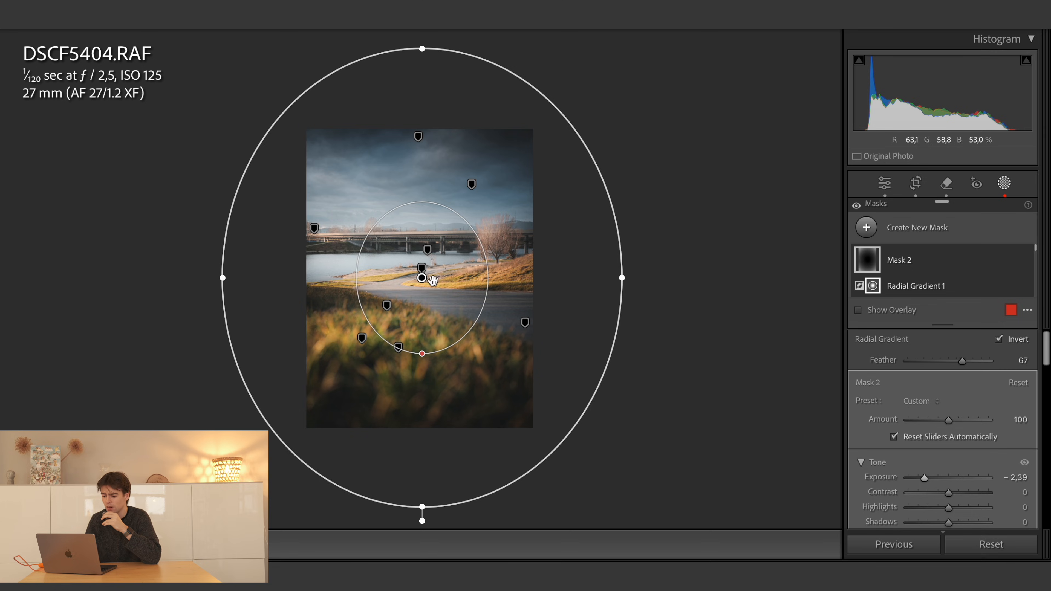
{"action": "mouse_move", "coordinate": [422, 278]}
{"action": "left_click_drag", "start_coordinate": [421, 279], "coordinate": [423, 284]}
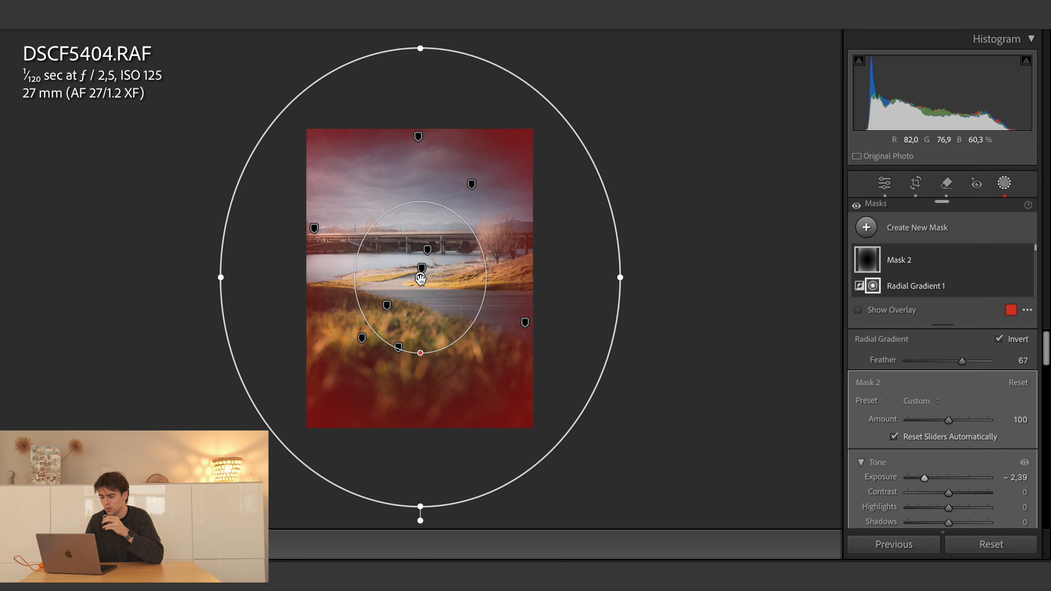
{"action": "left_click_drag", "start_coordinate": [423, 286], "coordinate": [306, 280]}
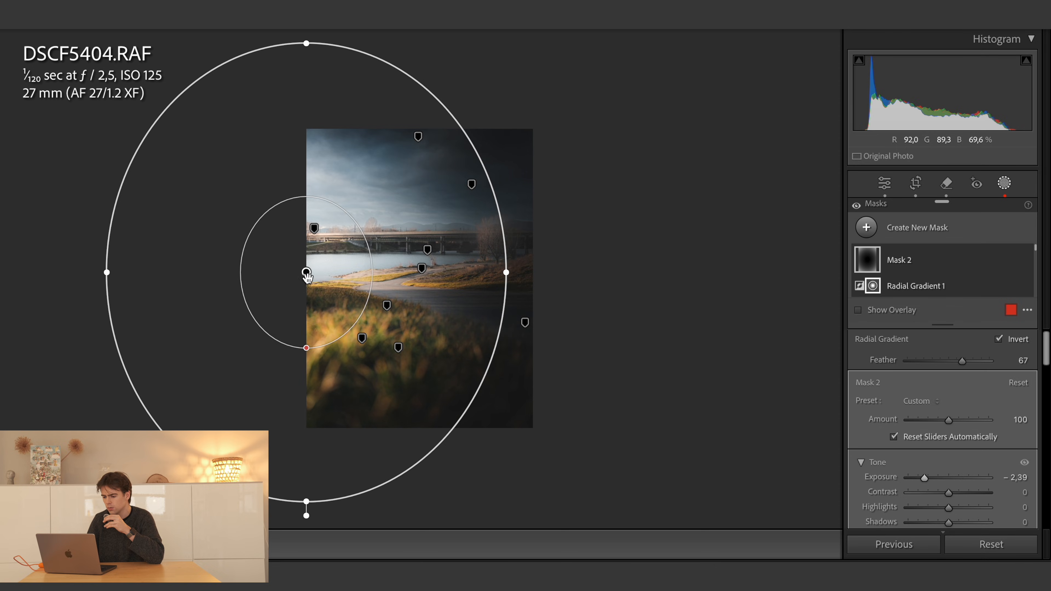
{"action": "left_click_drag", "start_coordinate": [506, 273], "coordinate": [714, 243]}
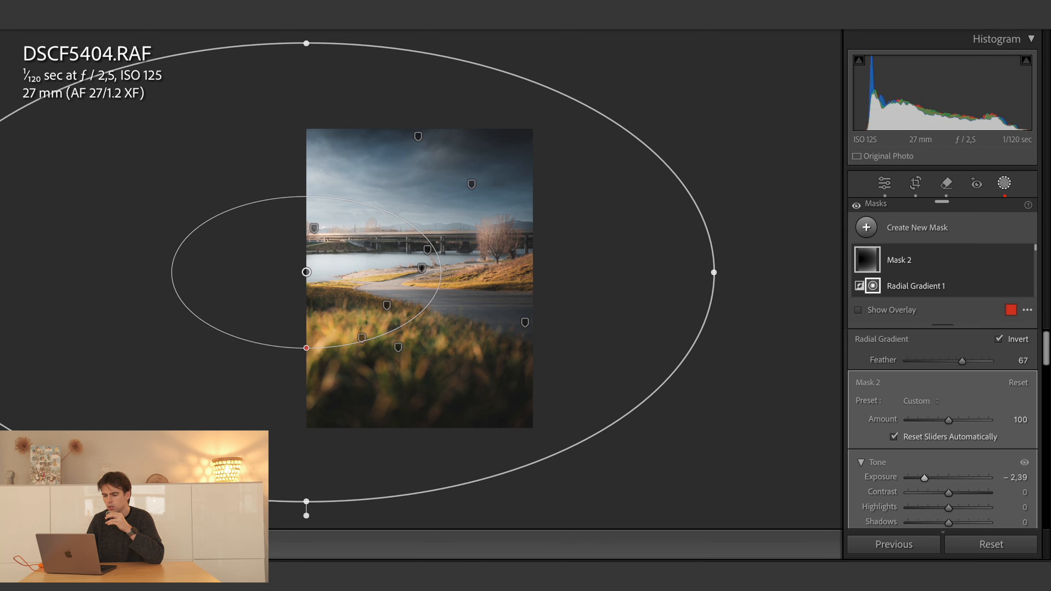
{"action": "left_click_drag", "start_coordinate": [306, 43], "coordinate": [307, 67]}
{"action": "left_click_drag", "start_coordinate": [367, 213], "coordinate": [418, 198]}
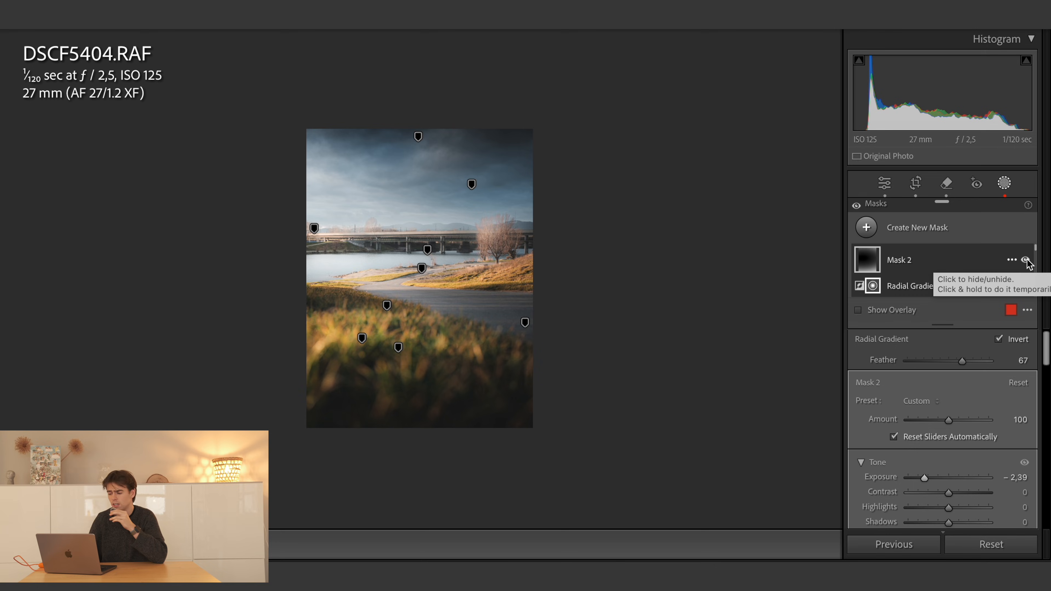
{"action": "left_click", "coordinate": [1026, 260]}
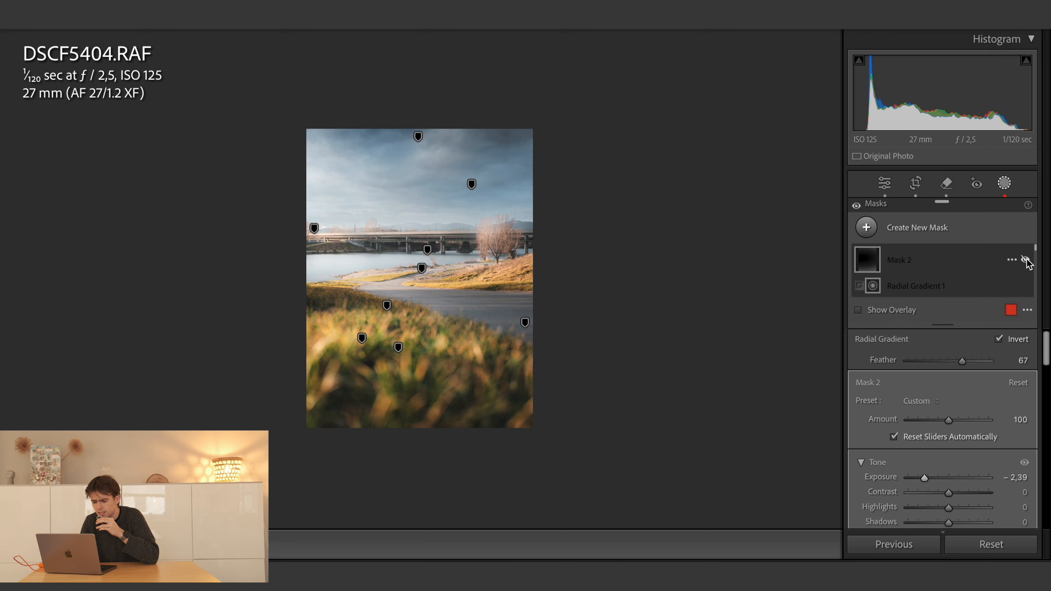
{"action": "left_click", "coordinate": [1026, 260]}
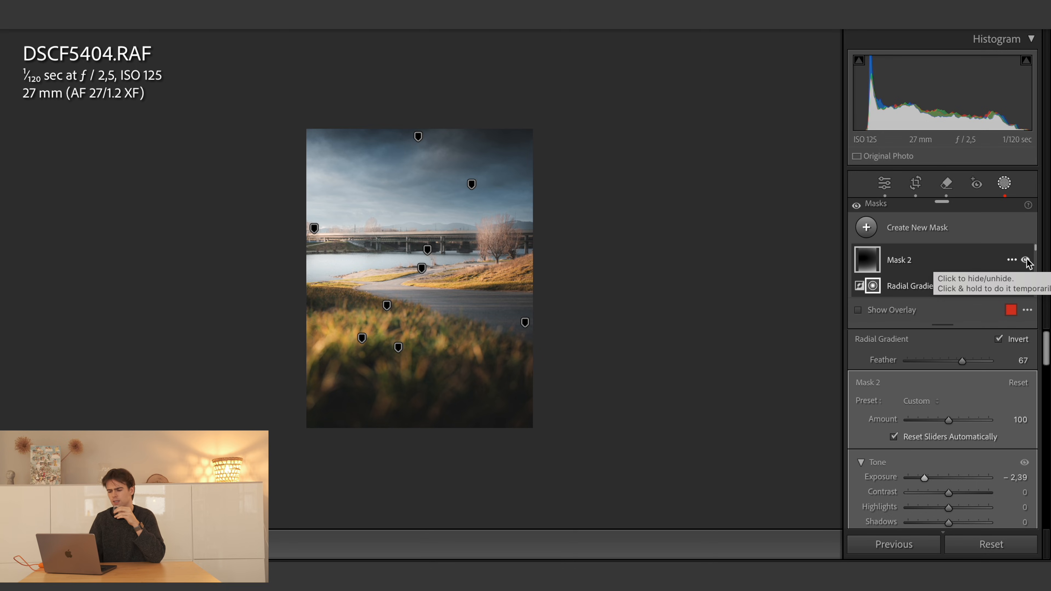
- Subtract a brush stroke from Mask 2 across the sunlit foreground grass
{"action": "left_click", "coordinate": [419, 304]}
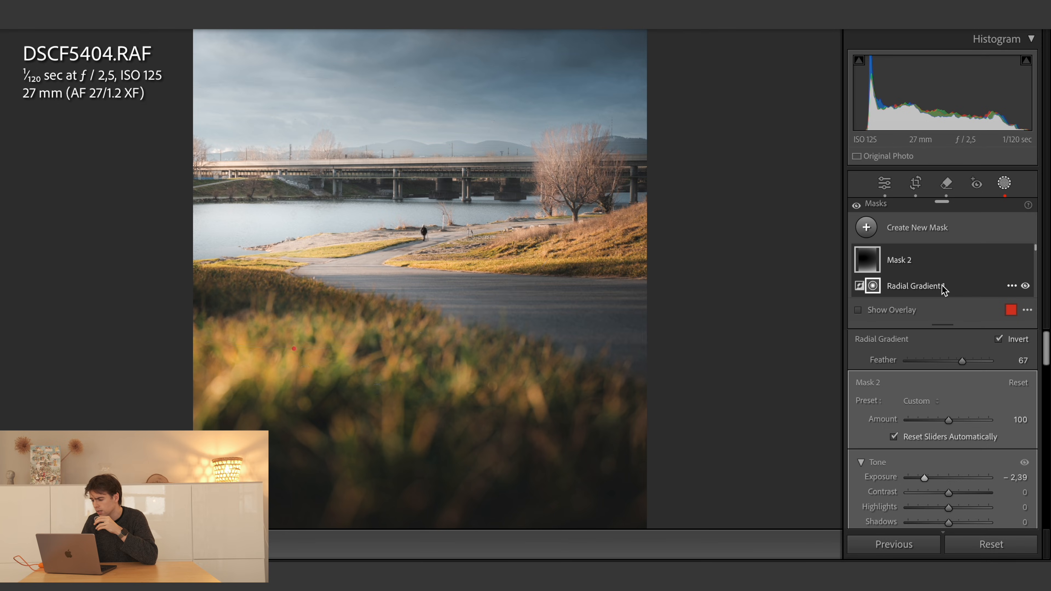
{"action": "mouse_move", "coordinate": [943, 291]}
{"action": "left_click", "coordinate": [992, 282]}
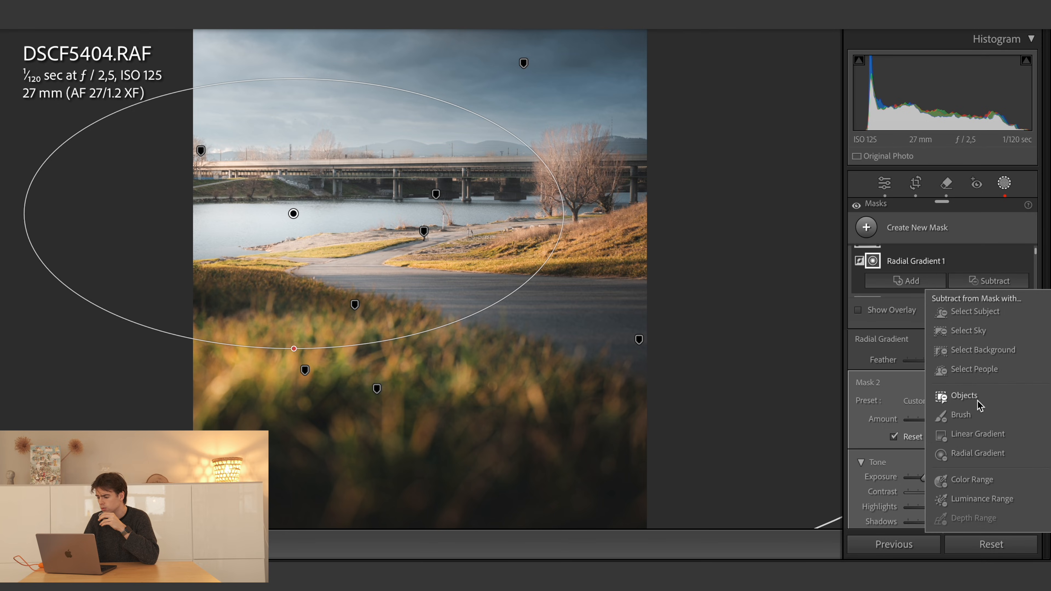
{"action": "left_click", "coordinate": [977, 418]}
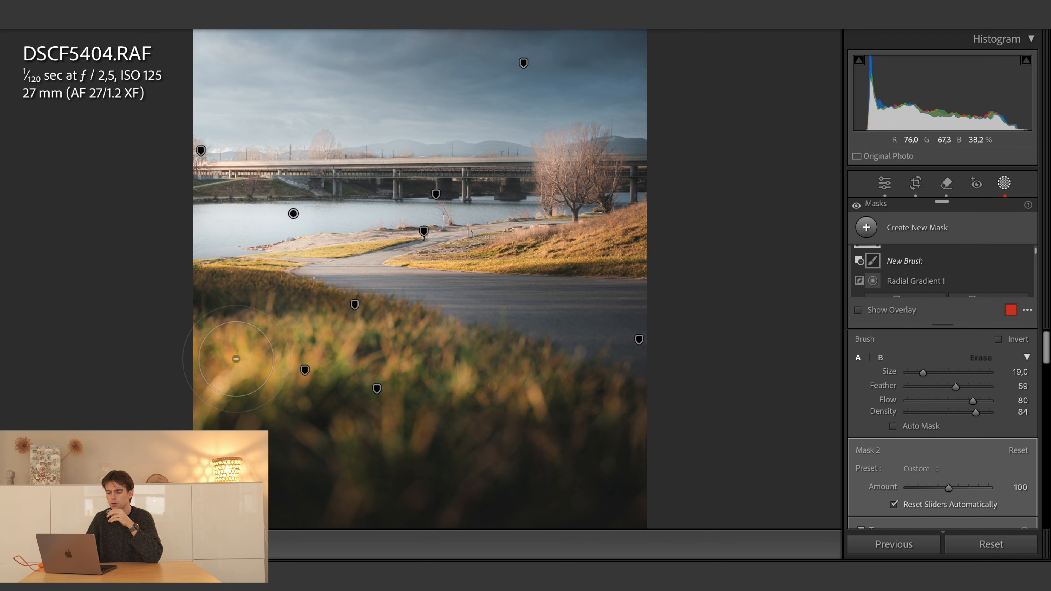
{"action": "mouse_move", "coordinate": [236, 359]}
{"action": "left_mouse_down"}
{"action": "mouse_move", "coordinate": [438, 352]}
{"action": "mouse_move", "coordinate": [213, 381]}
{"action": "mouse_move", "coordinate": [298, 390]}
{"action": "mouse_move", "coordinate": [425, 354]}
{"action": "mouse_move", "coordinate": [510, 381]}
{"action": "mouse_move", "coordinate": [502, 374]}
{"action": "mouse_move", "coordinate": [612, 385]}
{"action": "mouse_move", "coordinate": [556, 372]}
{"action": "mouse_move", "coordinate": [636, 368]}
{"action": "mouse_move", "coordinate": [494, 345]}
{"action": "mouse_move", "coordinate": [249, 363]}
{"action": "mouse_move", "coordinate": [190, 380]}
{"action": "mouse_move", "coordinate": [464, 367]}
{"action": "mouse_move", "coordinate": [242, 371]}
{"action": "mouse_move", "coordinate": [378, 368]}
{"action": "mouse_move", "coordinate": [201, 336]}
{"action": "mouse_move", "coordinate": [173, 343]}
{"action": "mouse_move", "coordinate": [357, 352]}
{"action": "mouse_move", "coordinate": [432, 369]}
{"action": "mouse_move", "coordinate": [359, 376]}
{"action": "mouse_move", "coordinate": [488, 392]}
{"action": "left_mouse_up"}
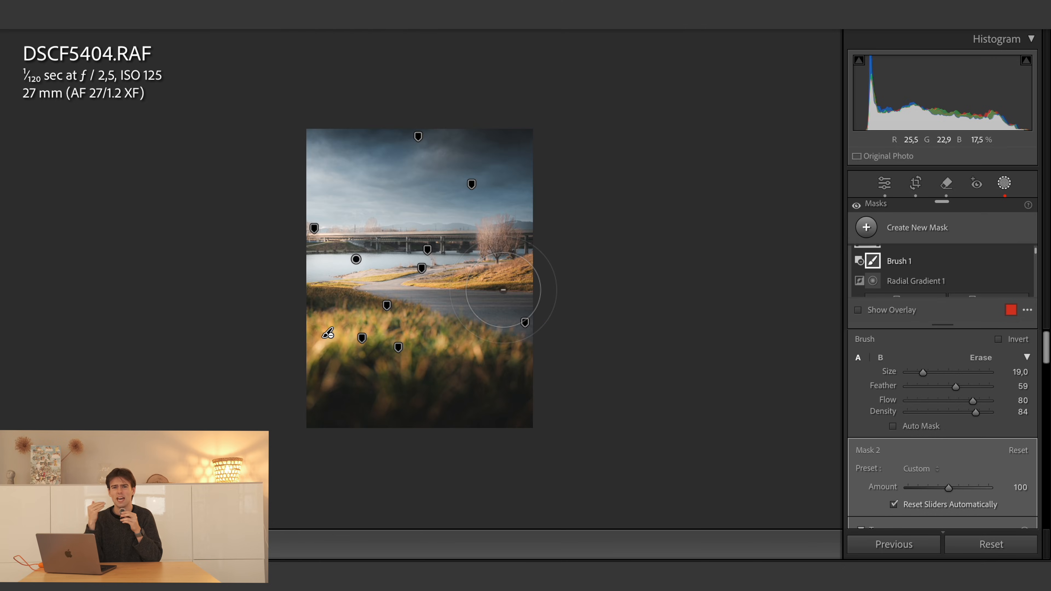
{"action": "key", "text": "z"}
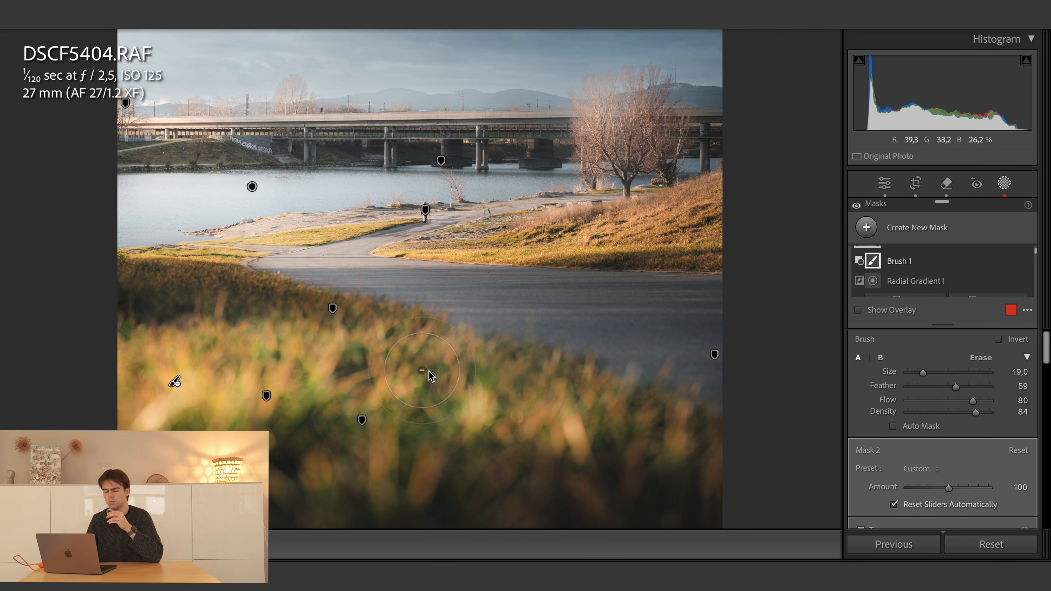
- Subtract the sky from Mask 2 in the river photo using Select Sky
{"action": "key", "text": "z"}
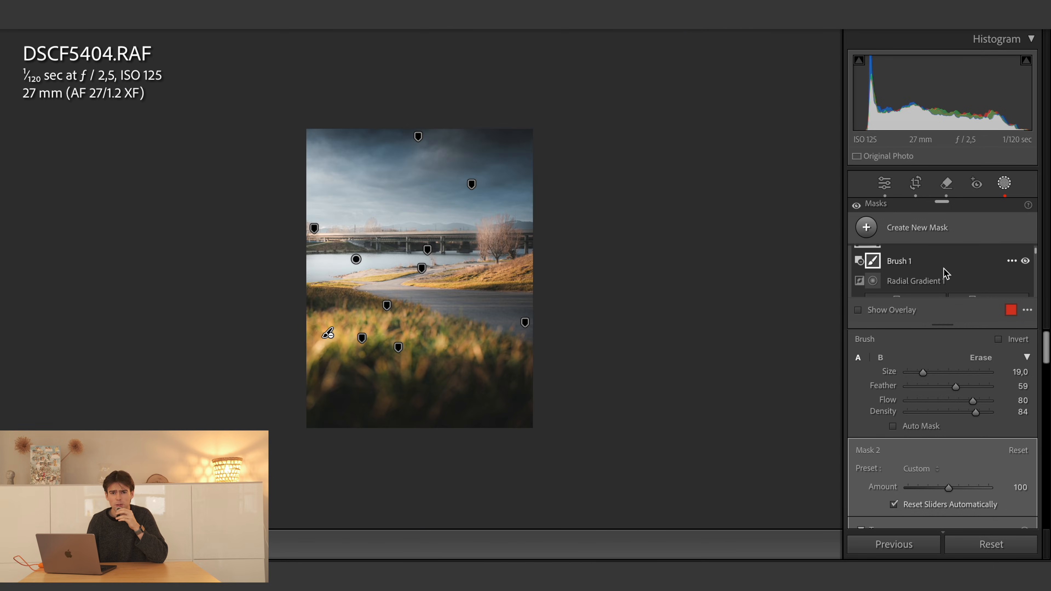
{"action": "scroll", "coordinate": [946, 272], "scroll_direction": "up", "scroll_amount": 1}
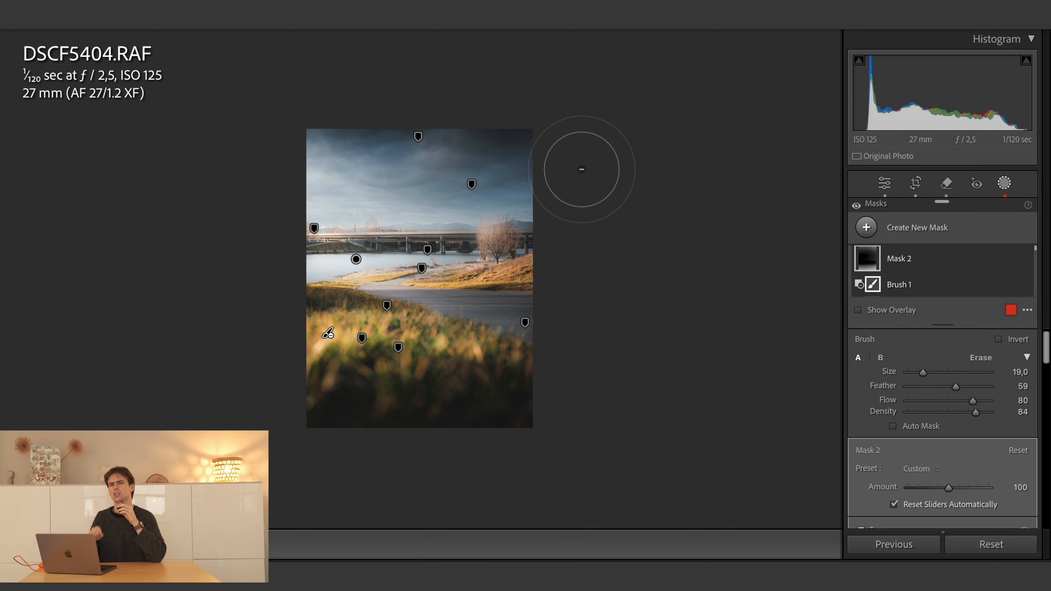
{"action": "scroll", "coordinate": [987, 273], "scroll_direction": "down", "scroll_amount": 2}
{"action": "left_click", "coordinate": [992, 285]}
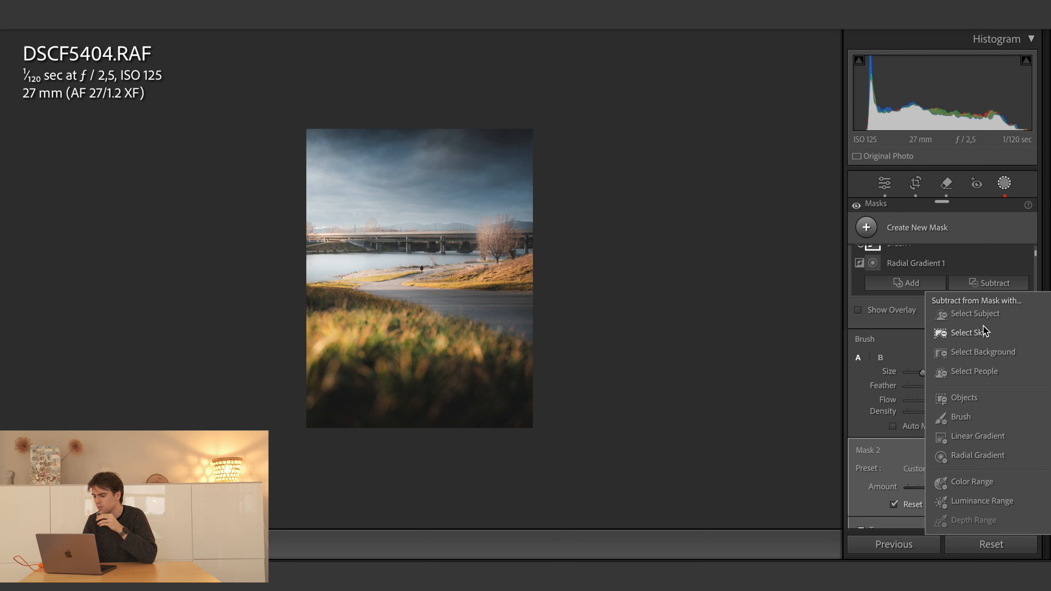
{"action": "left_click", "coordinate": [982, 333]}
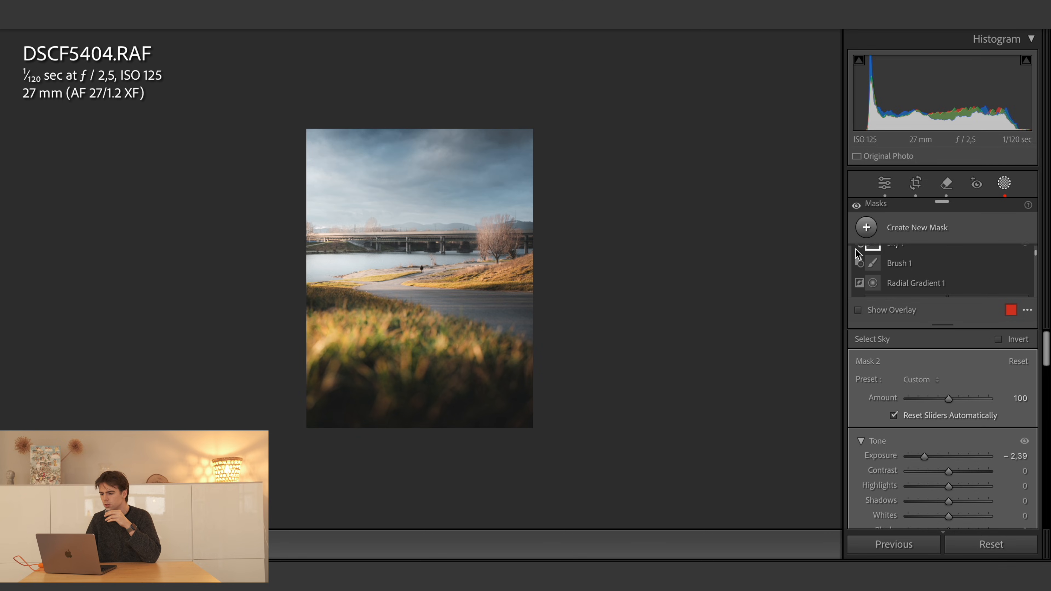
- Create a linear gradient mask over the sky, fading from above the photo down to the riverbank below the bridge
{"action": "left_click", "coordinate": [870, 228]}
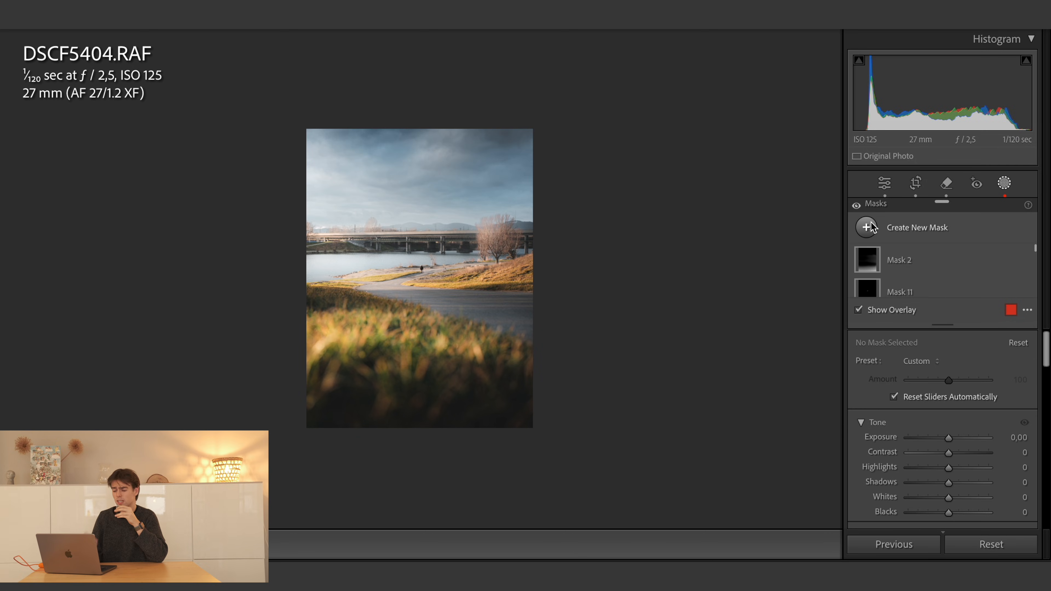
{"action": "left_click", "coordinate": [869, 230]}
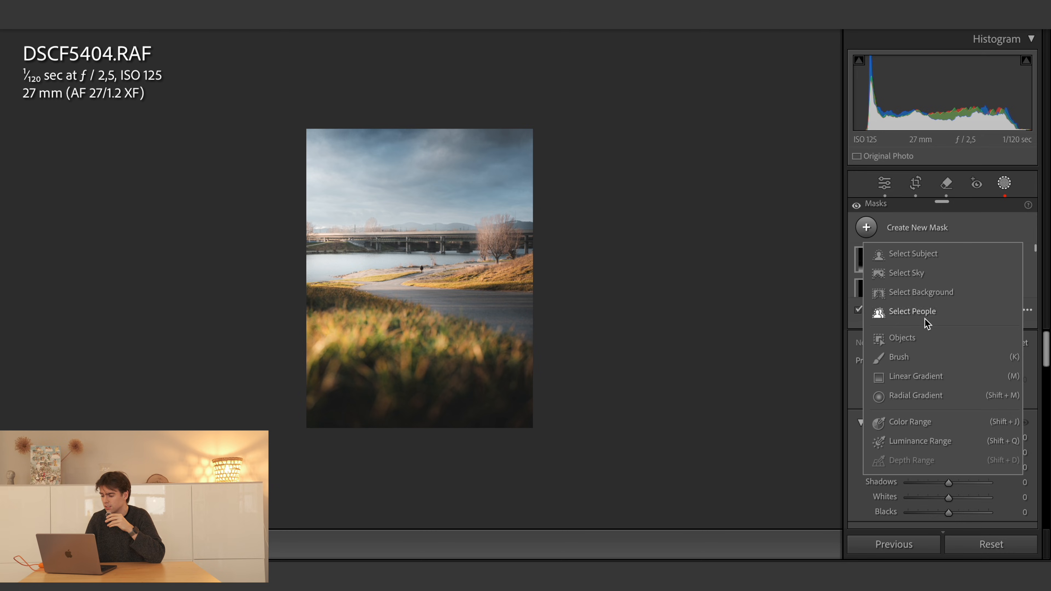
{"action": "left_click", "coordinate": [923, 381]}
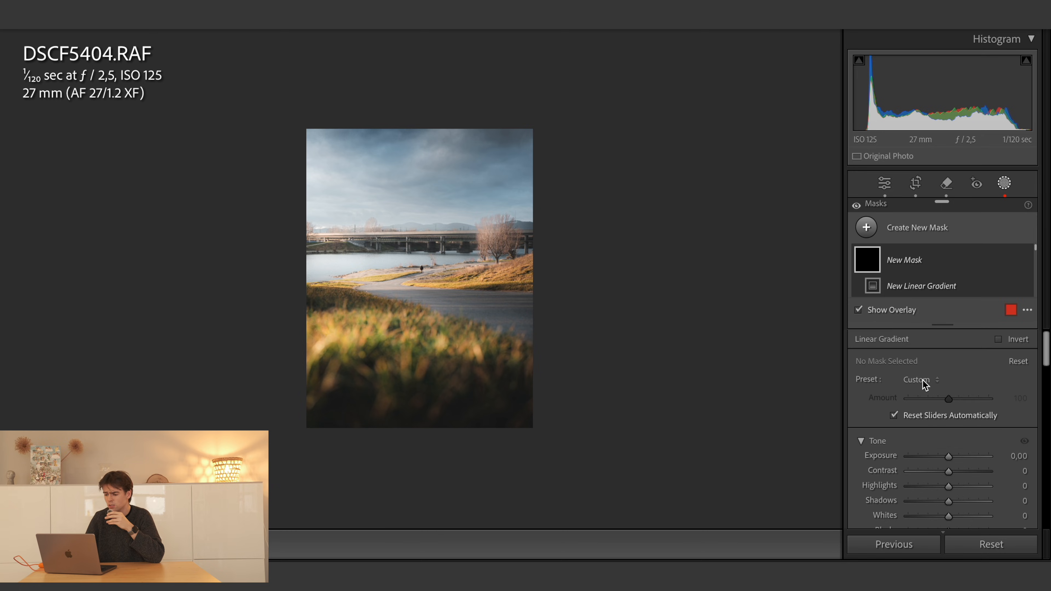
{"action": "left_click_drag", "start_coordinate": [469, 105], "coordinate": [467, 234]}
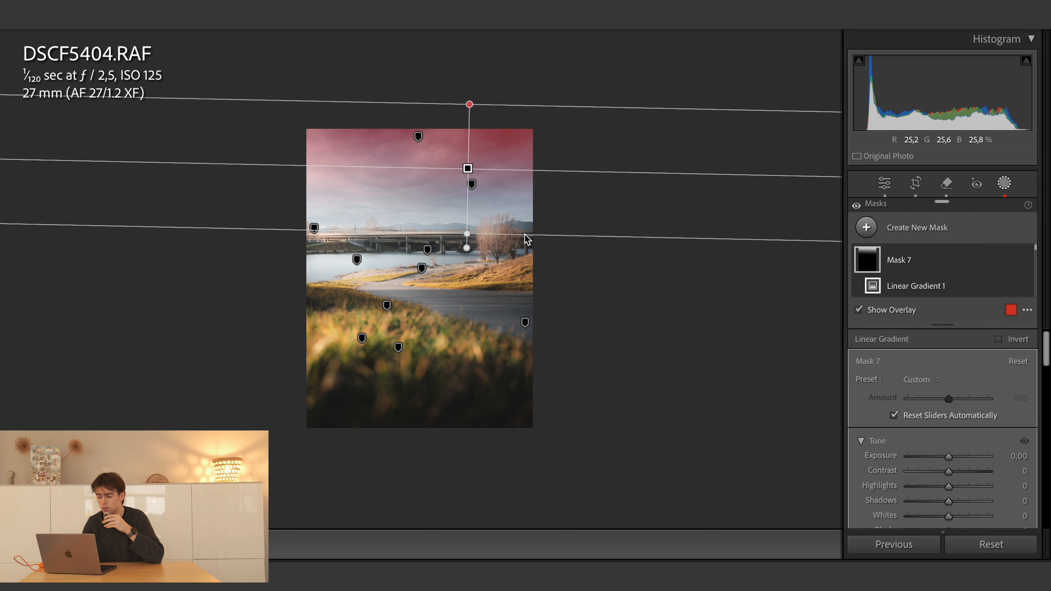
{"action": "left_click_drag", "start_coordinate": [504, 104], "coordinate": [505, 70]}
{"action": "left_click_drag", "start_coordinate": [520, 235], "coordinate": [514, 265]}
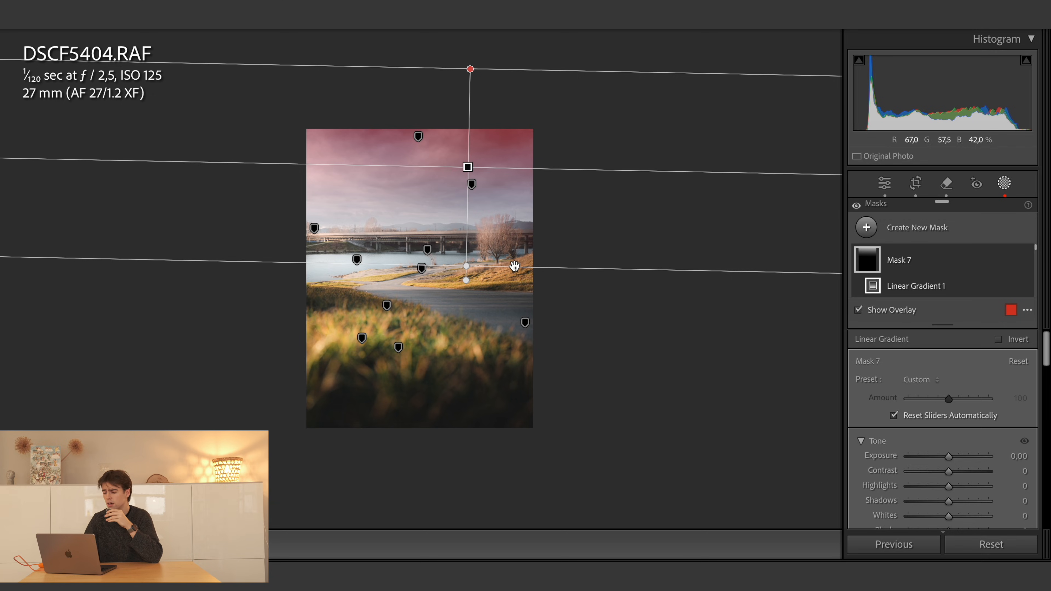
- Intersect the linear gradient's mask with the sky selection and set its exposure to −1,23
{"action": "right_click", "coordinate": [1013, 261]}
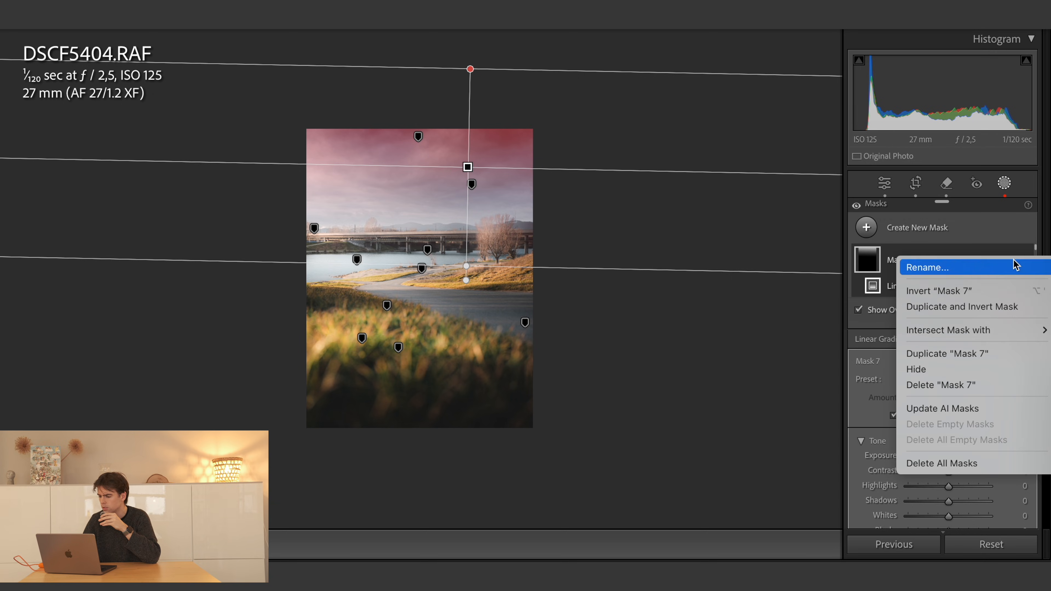
{"action": "mouse_move", "coordinate": [977, 338]}
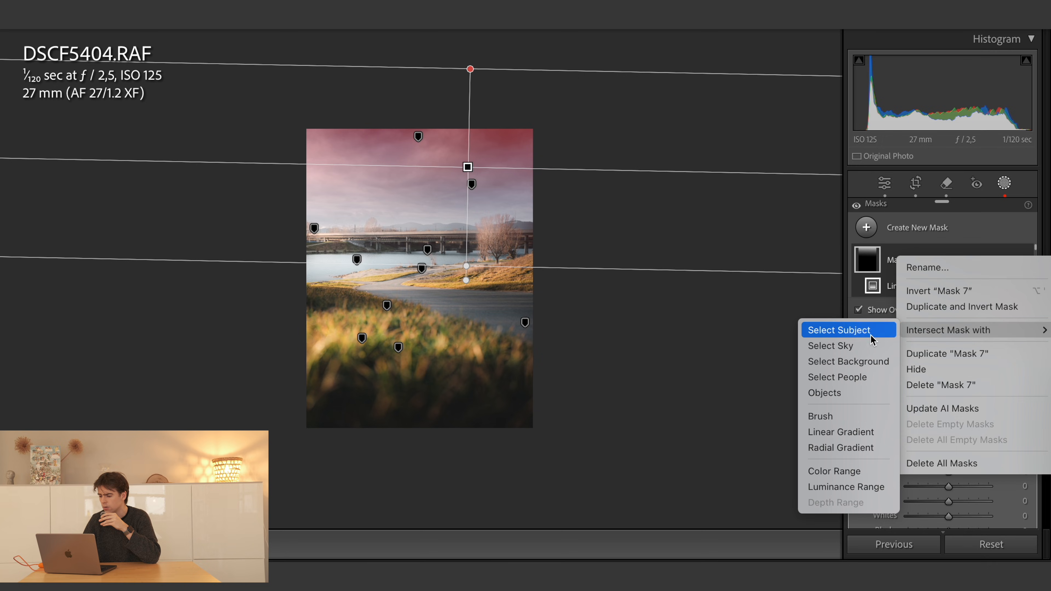
{"action": "left_click", "coordinate": [855, 345]}
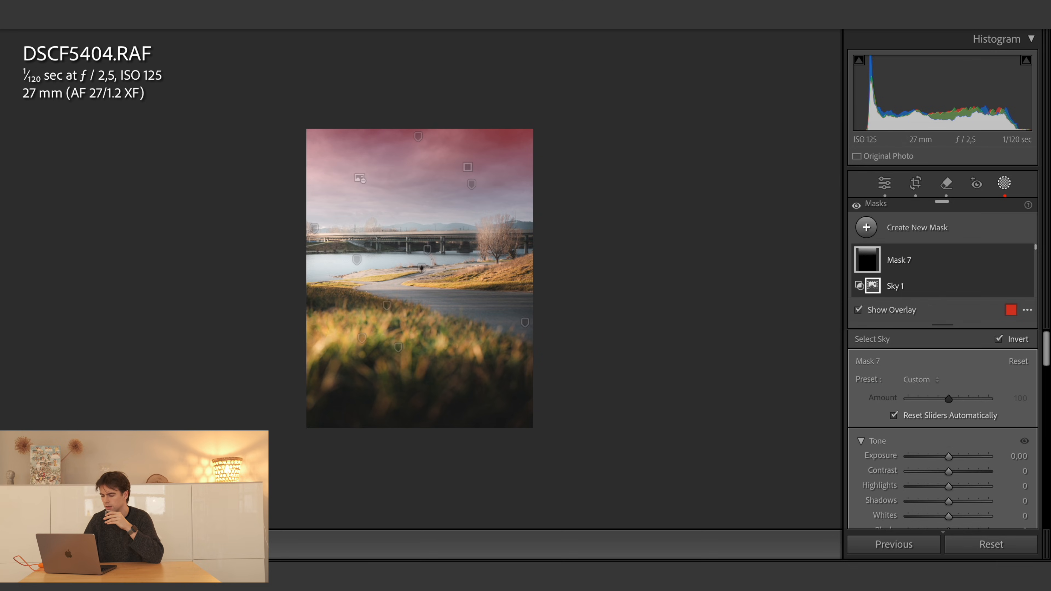
{"action": "left_click_drag", "start_coordinate": [948, 459], "coordinate": [935, 458]}
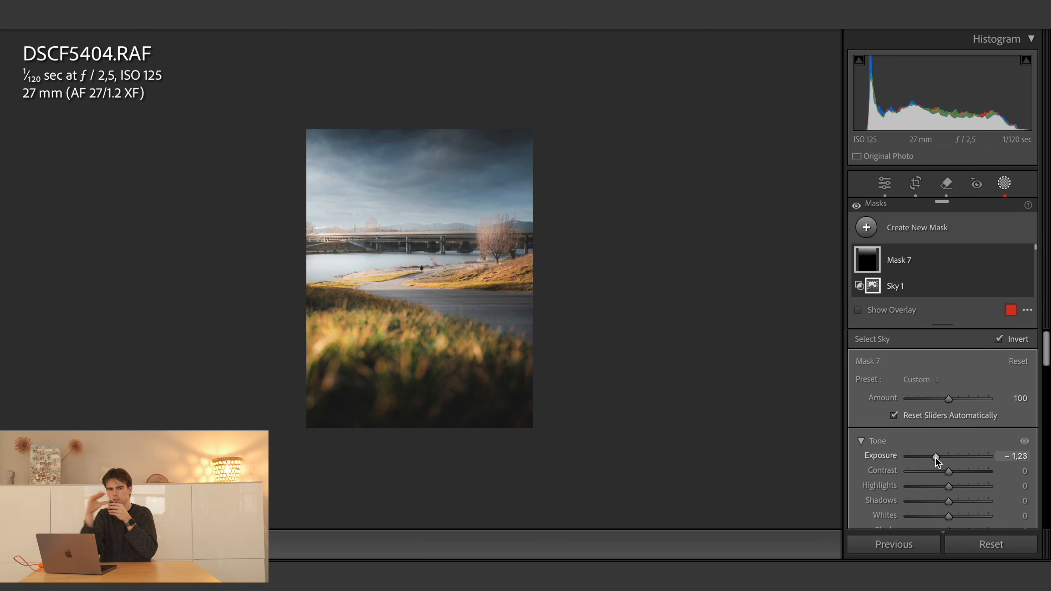
- Rotate Mask 7's linear gradient so that its darkening falls mainly on the sky's upper right corner
{"action": "scroll", "coordinate": [967, 275], "scroll_direction": "down", "scroll_amount": 2}
{"action": "left_click", "coordinate": [954, 283]}
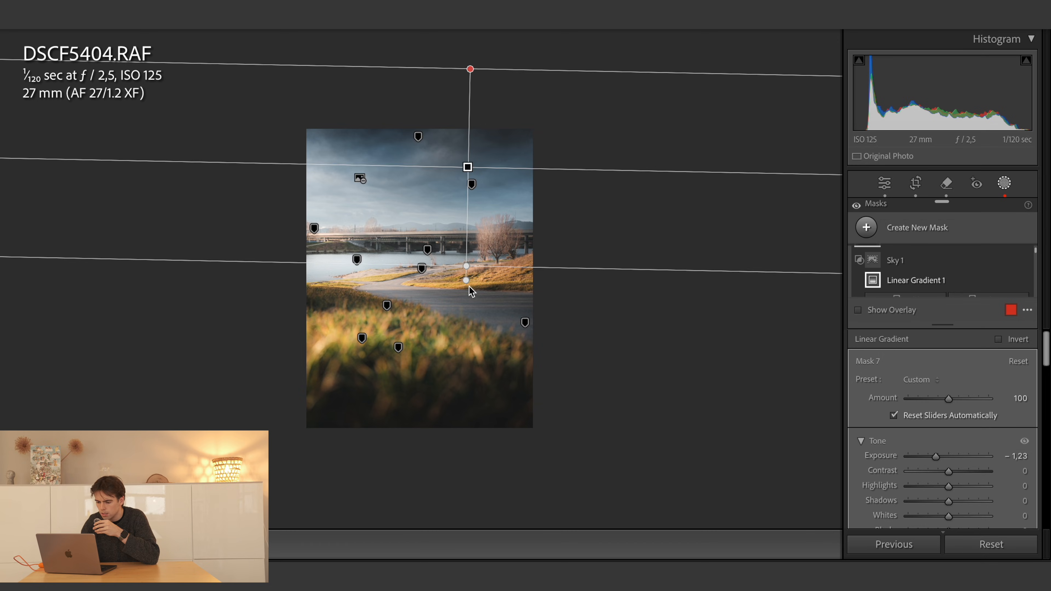
{"action": "left_click_drag", "start_coordinate": [468, 278], "coordinate": [444, 283]}
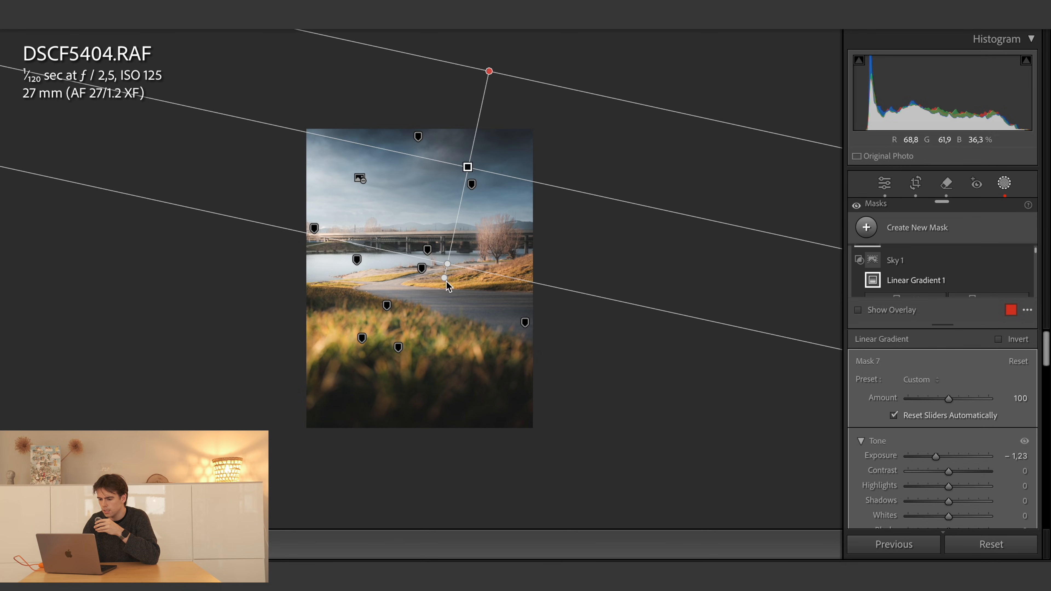
{"action": "left_click_drag", "start_coordinate": [550, 94], "coordinate": [550, 93]}
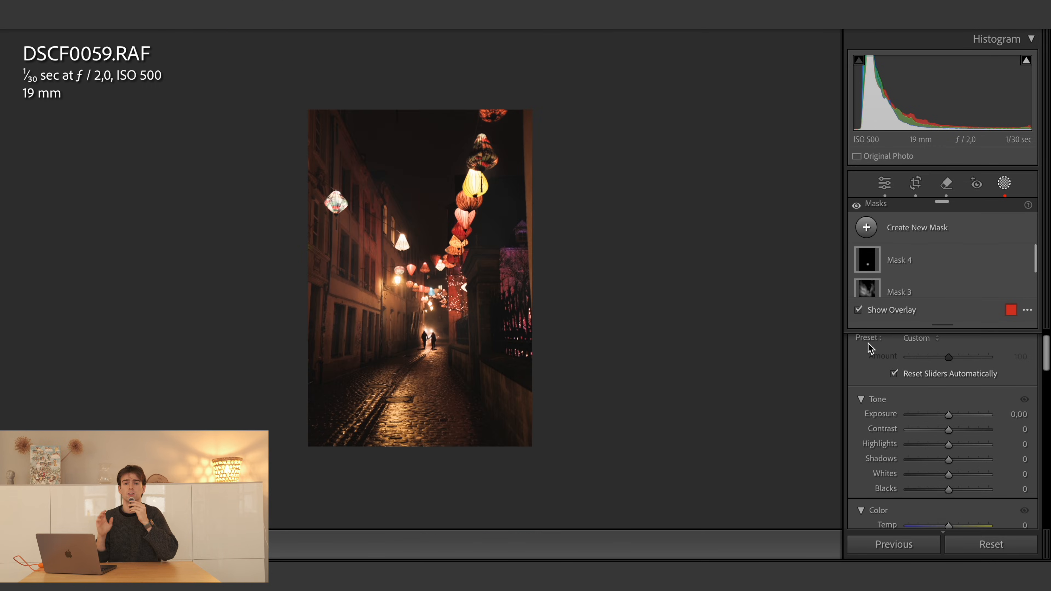
- Create a large elliptical radial gradient mask centred above the couple in the lantern alley photo and invert it
{"action": "left_click", "coordinate": [870, 231]}
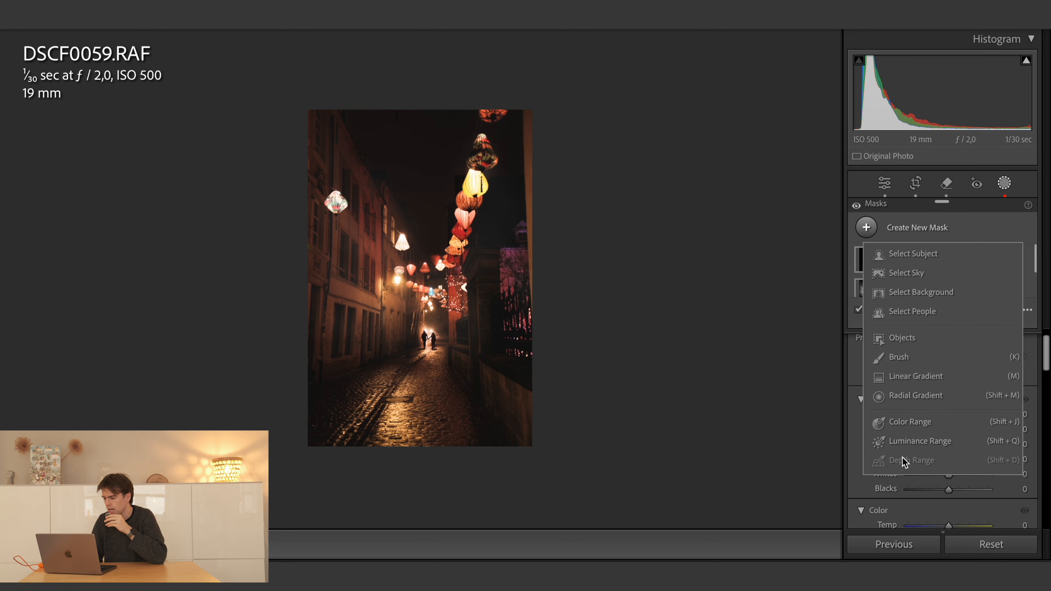
{"action": "left_click", "coordinate": [913, 396]}
{"action": "left_click_drag", "start_coordinate": [425, 329], "coordinate": [611, 533]}
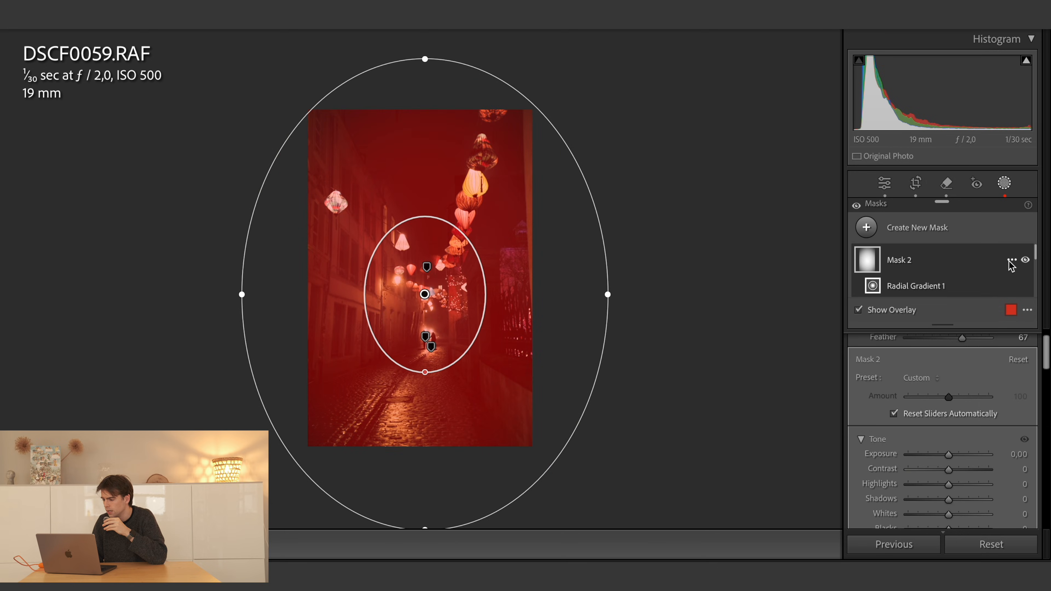
{"action": "right_click", "coordinate": [894, 255]}
{"action": "left_click", "coordinate": [933, 287]}
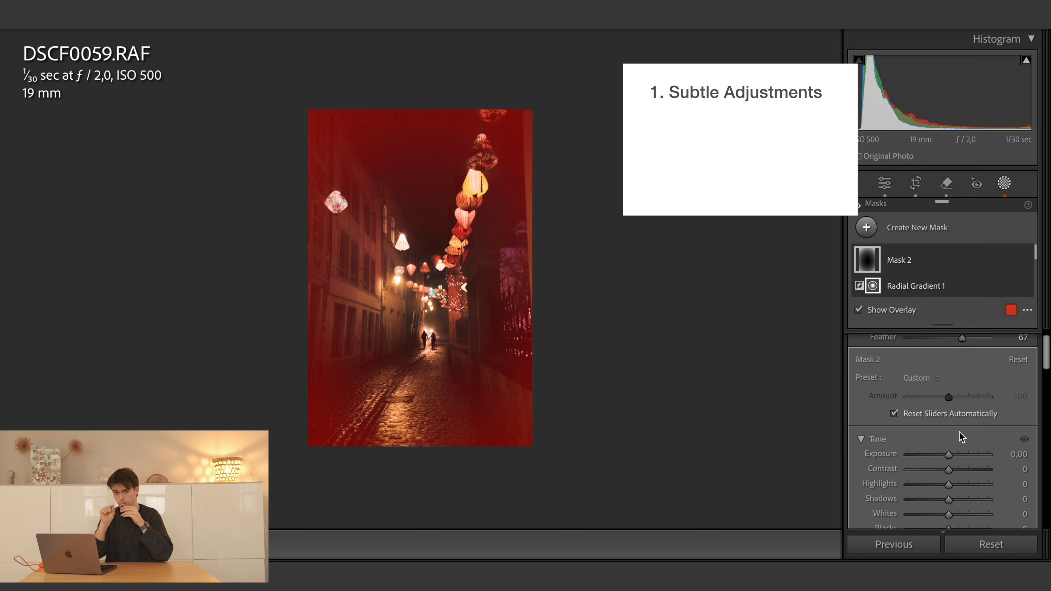
- Hide the mask overlay, set Mask 2's exposure to −0,53 and compare the alley photo with the mask hidden and shown
{"action": "key", "text": "o"}
{"action": "left_click_drag", "start_coordinate": [951, 455], "coordinate": [945, 455]}
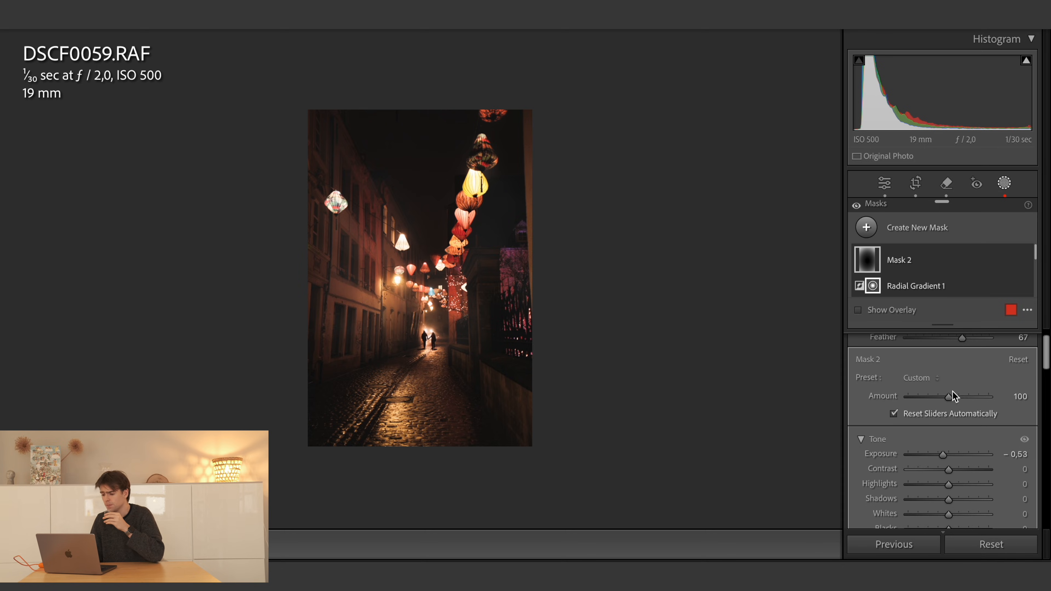
{"action": "left_click", "coordinate": [1025, 260]}
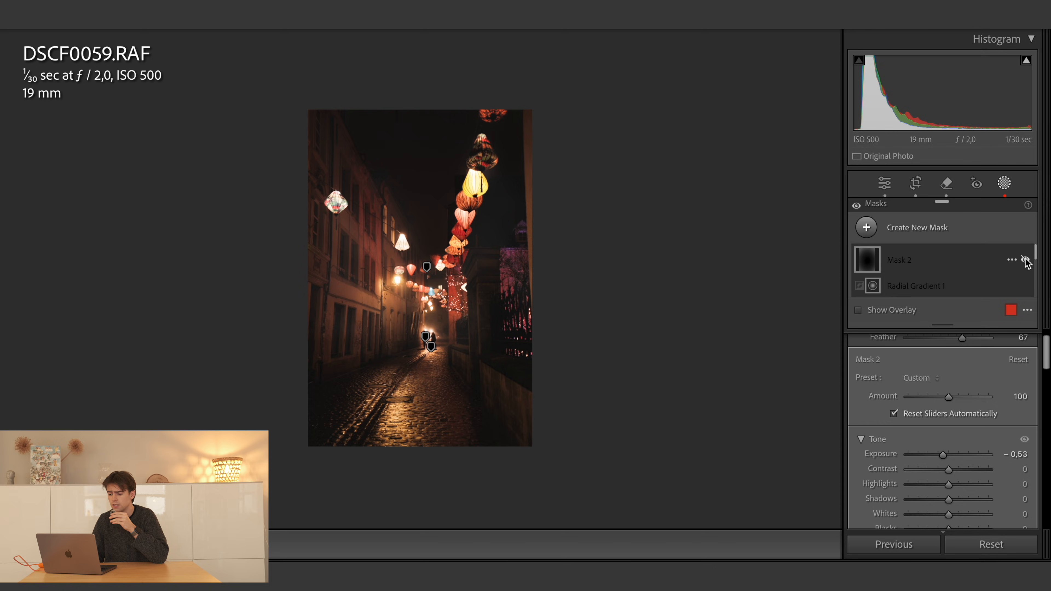
{"action": "left_click", "coordinate": [1026, 259]}
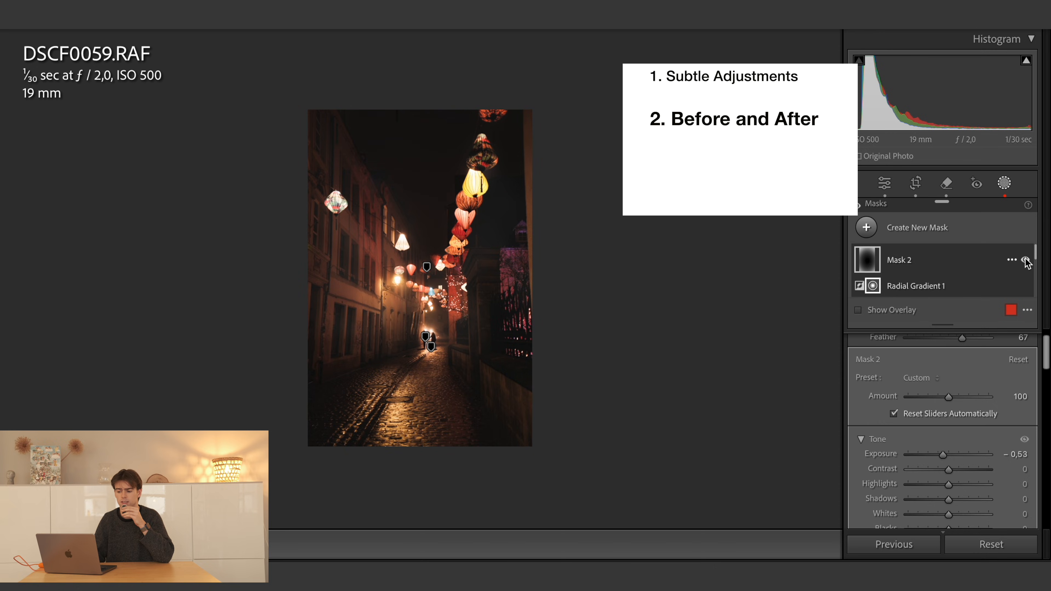
{"action": "left_click", "coordinate": [1025, 259]}
{"action": "left_click", "coordinate": [1025, 259]}
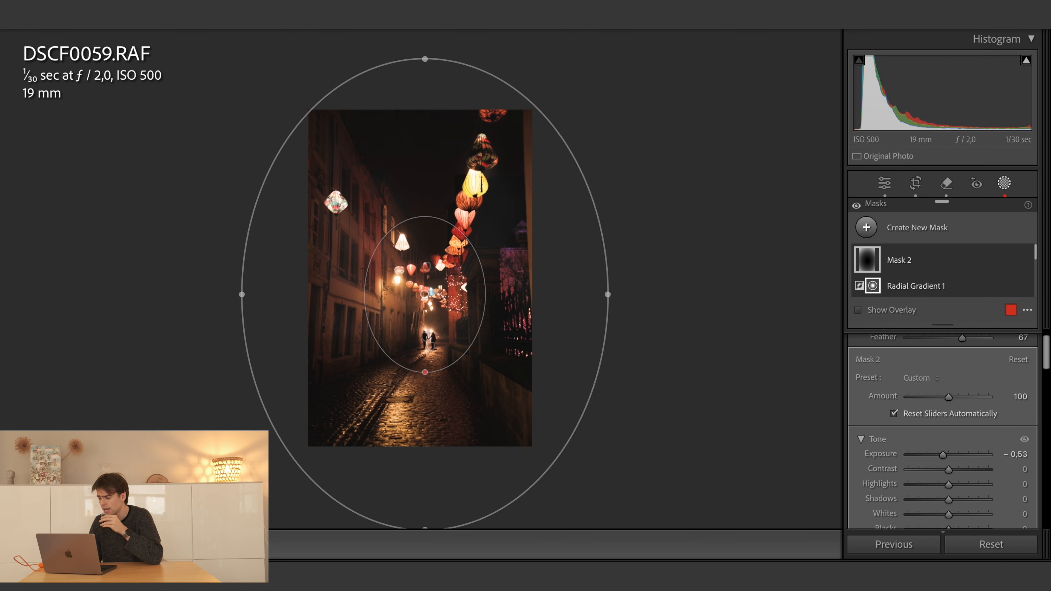
- Set Mask 2's exposure to −2,00 and compare the alley photo with the mask hidden and shown
{"action": "left_click_drag", "start_coordinate": [942, 452], "coordinate": [928, 453]}
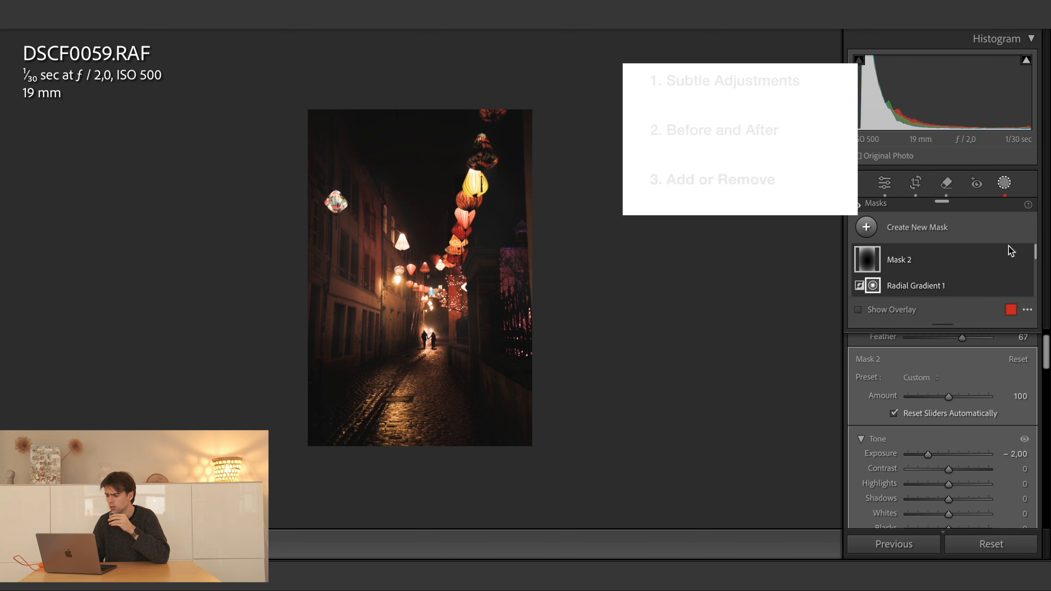
{"action": "left_click", "coordinate": [1026, 261]}
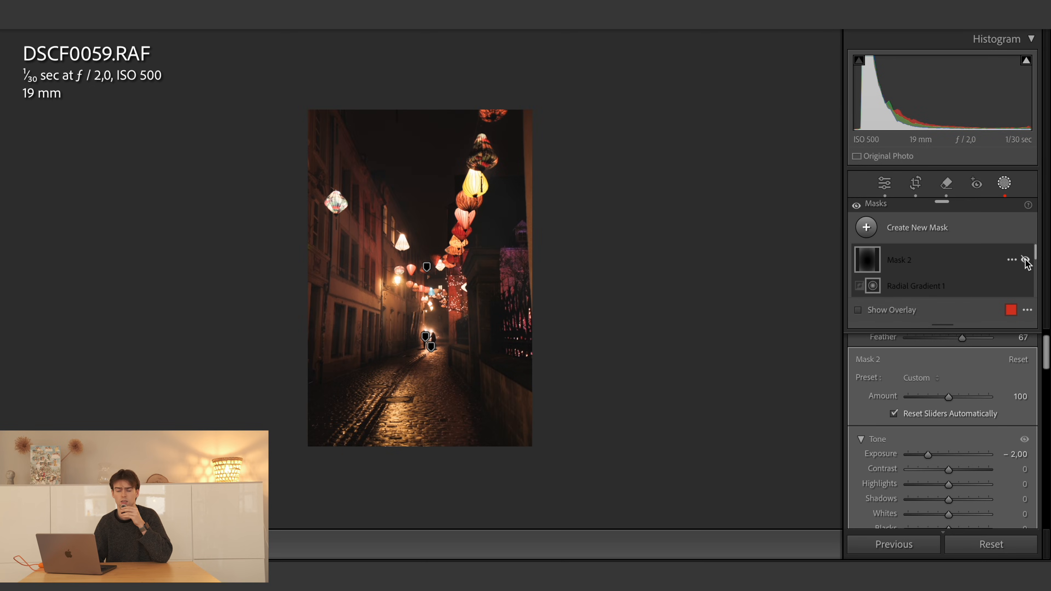
{"action": "left_click", "coordinate": [1026, 261]}
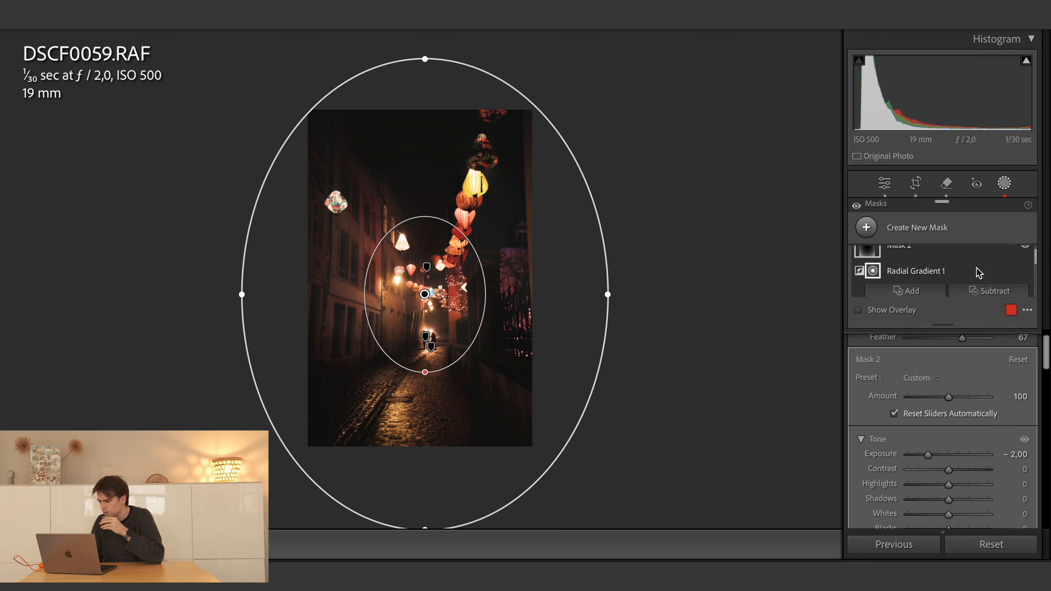
- Subtract size 8,0 brush strokes from Mask 2 over the hanging string of lanterns and the single lantern by the left-hand houses
{"action": "left_click", "coordinate": [993, 291]}
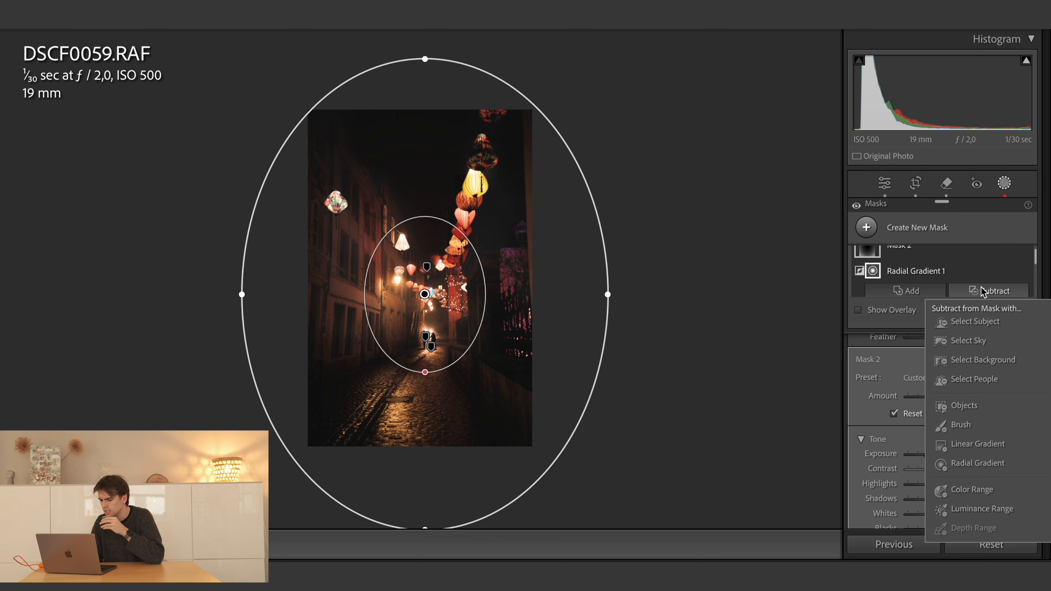
{"action": "left_click", "coordinate": [962, 425]}
{"action": "scroll", "coordinate": [493, 182], "scroll_direction": "down", "scroll_amount": 6}
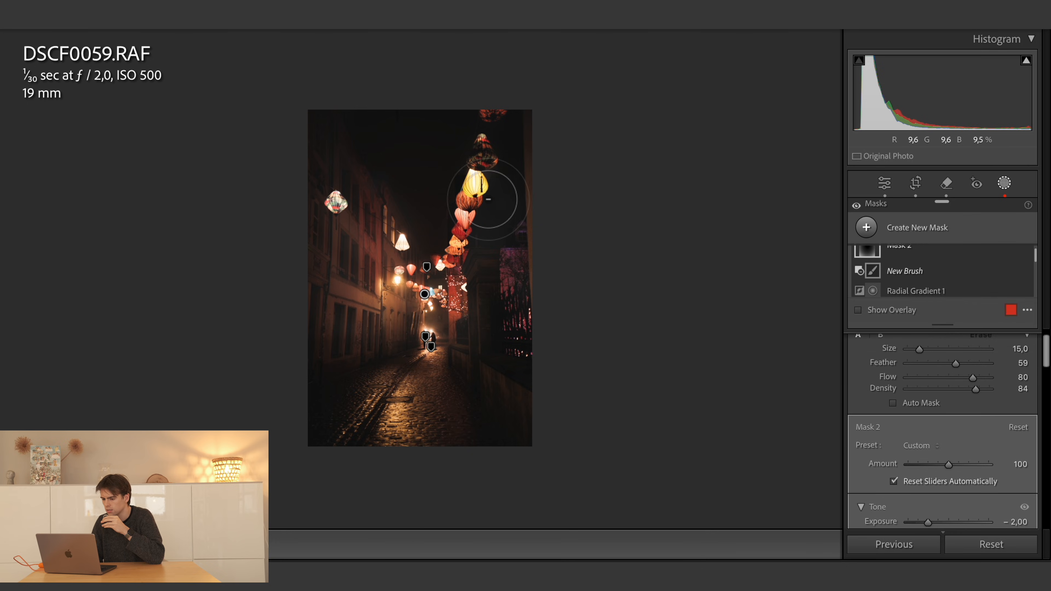
{"action": "scroll", "coordinate": [468, 204], "scroll_direction": "down", "scroll_amount": 3}
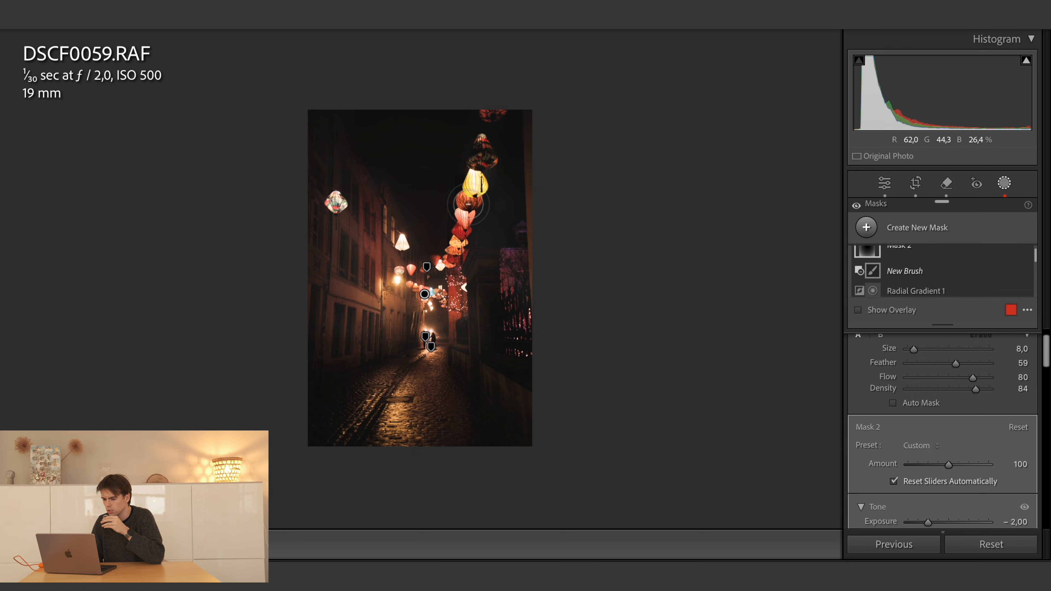
{"action": "left_click_drag", "start_coordinate": [473, 195], "coordinate": [455, 244]}
{"action": "mouse_move", "coordinate": [335, 192]}
{"action": "left_mouse_down"}
{"action": "mouse_move", "coordinate": [330, 202]}
{"action": "mouse_move", "coordinate": [334, 194]}
{"action": "left_mouse_up"}
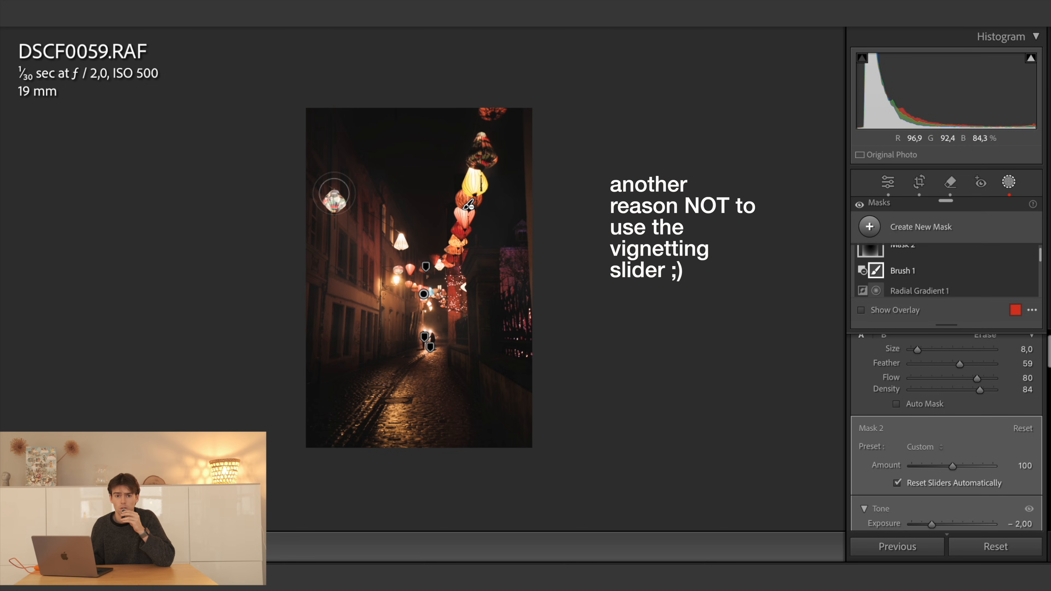